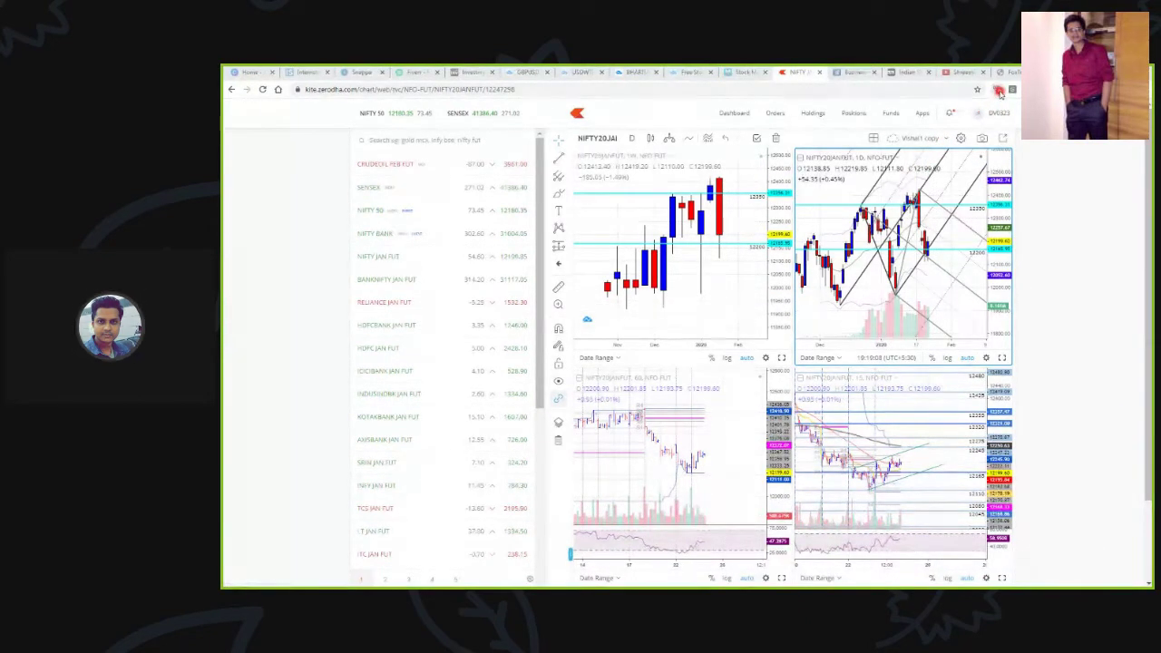
Check the current date and time in the browser's clock extension.
left_click(998, 90)
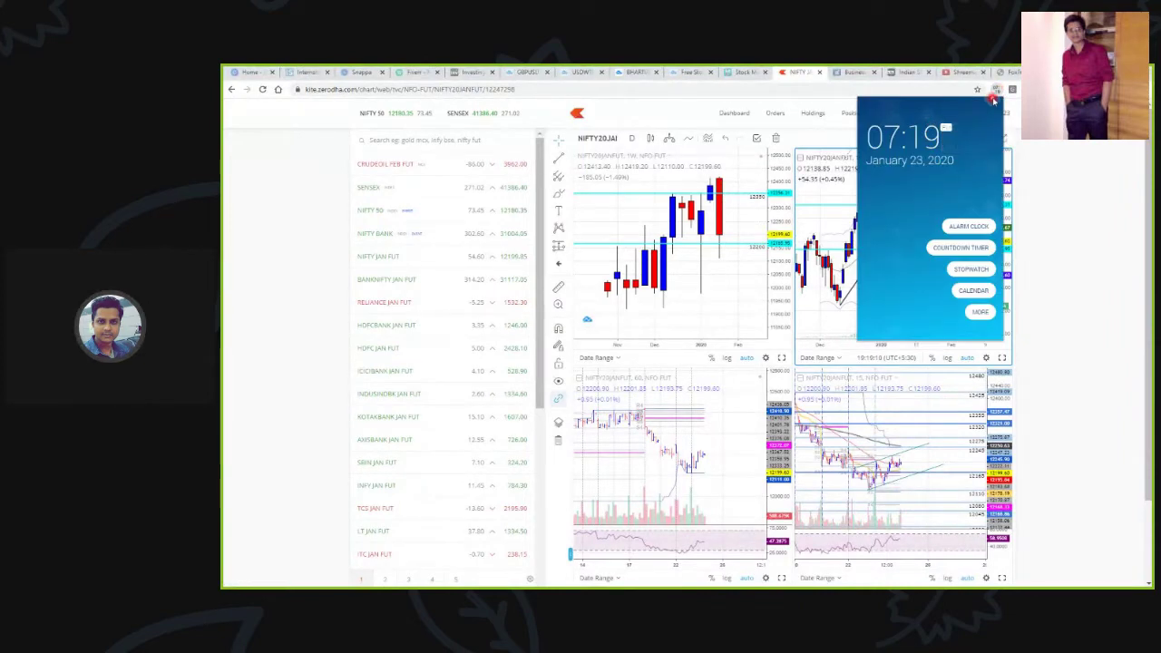
left_click(998, 90)
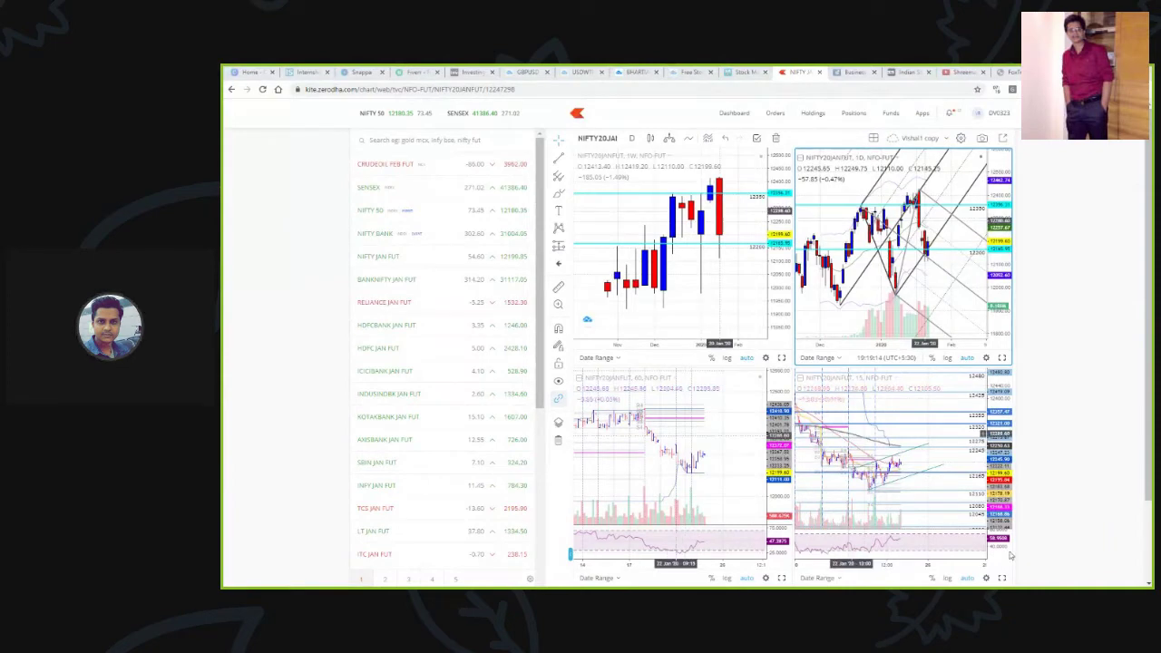
Expand the 15-minute NIFTY JAN FUT chart to full size and examine the price action of the last few days.
scroll(955, 496, "down", 3)
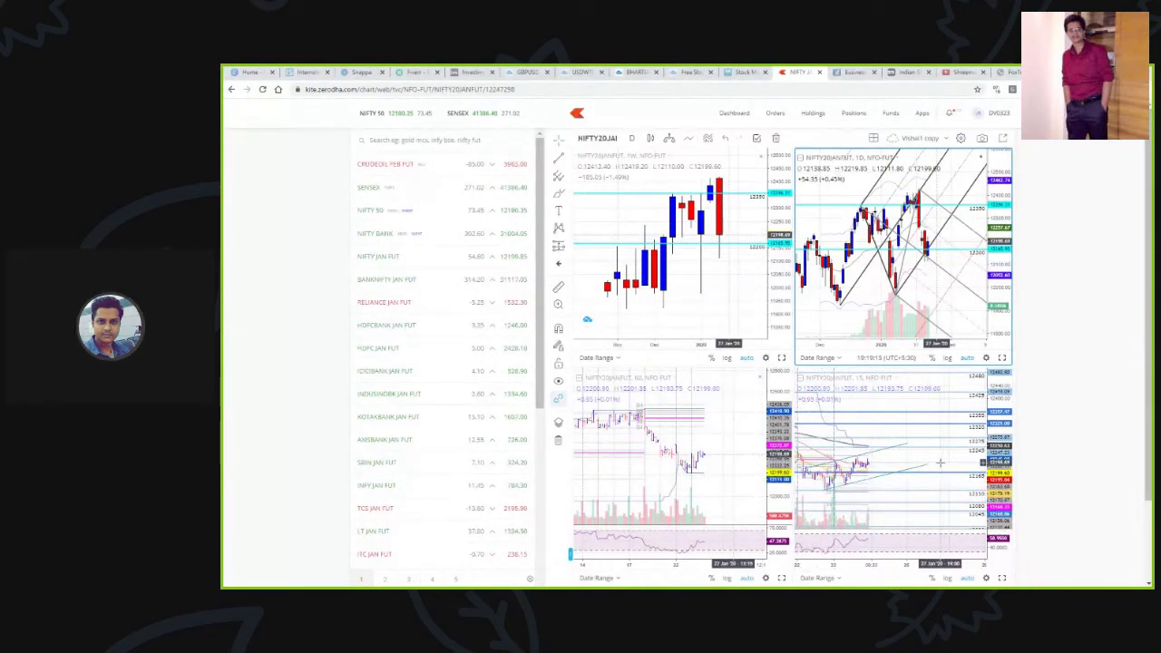
left_click(1003, 578)
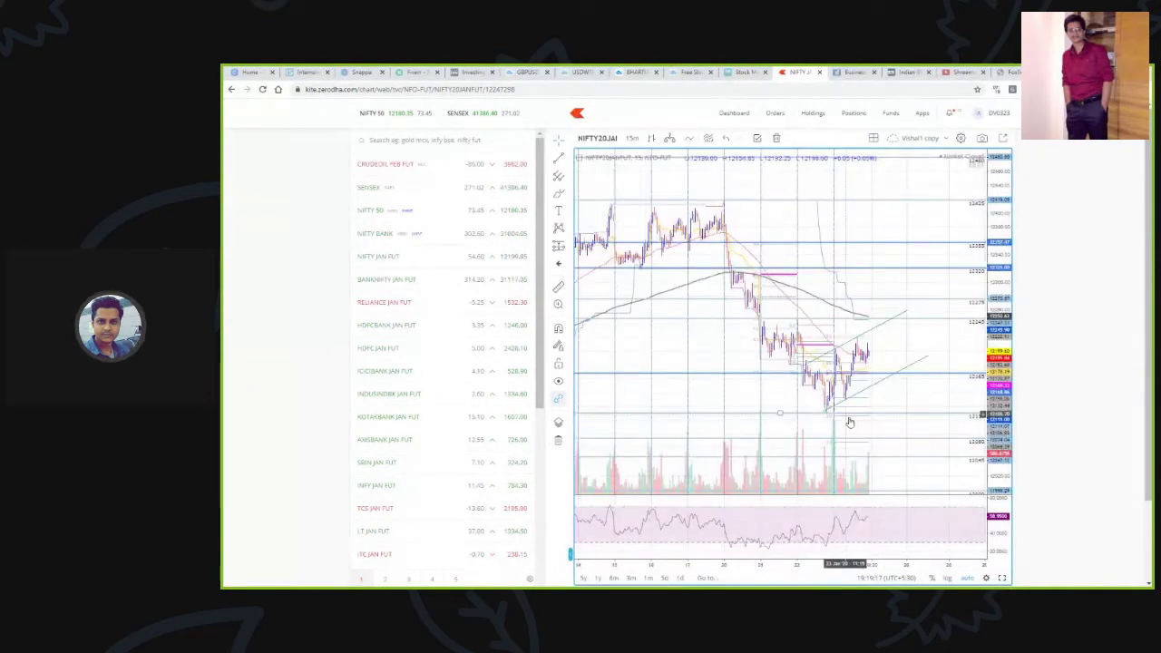
scroll(858, 409, "down", 3)
scroll(860, 340, "up", 3)
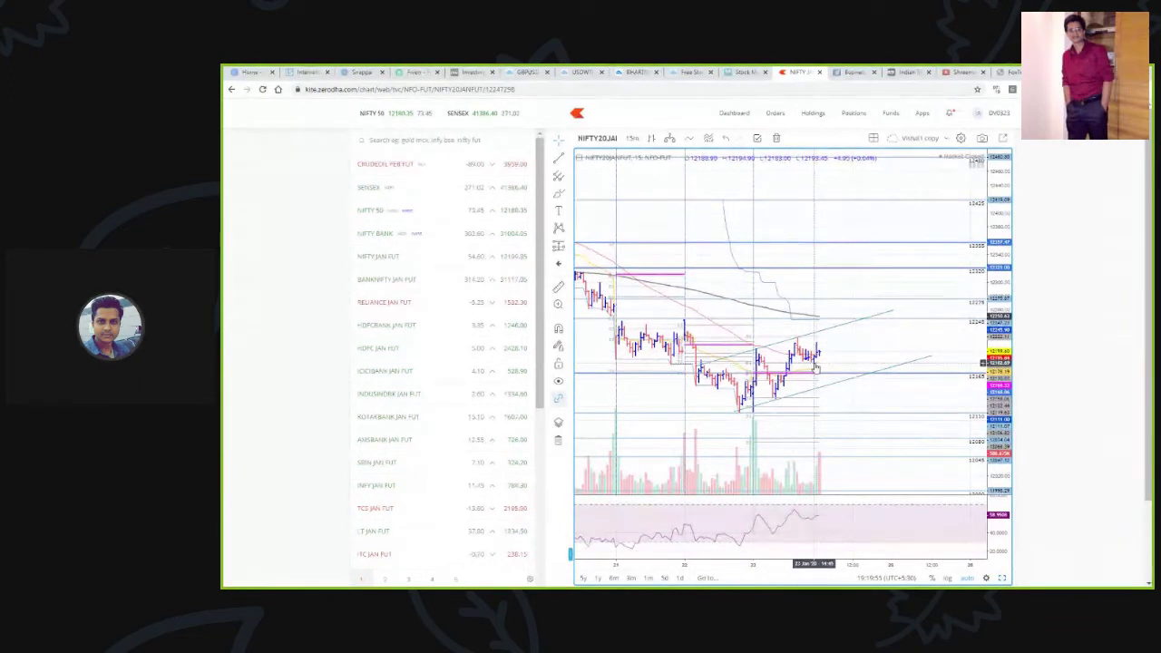
left_click_drag(847, 355, 929, 367)
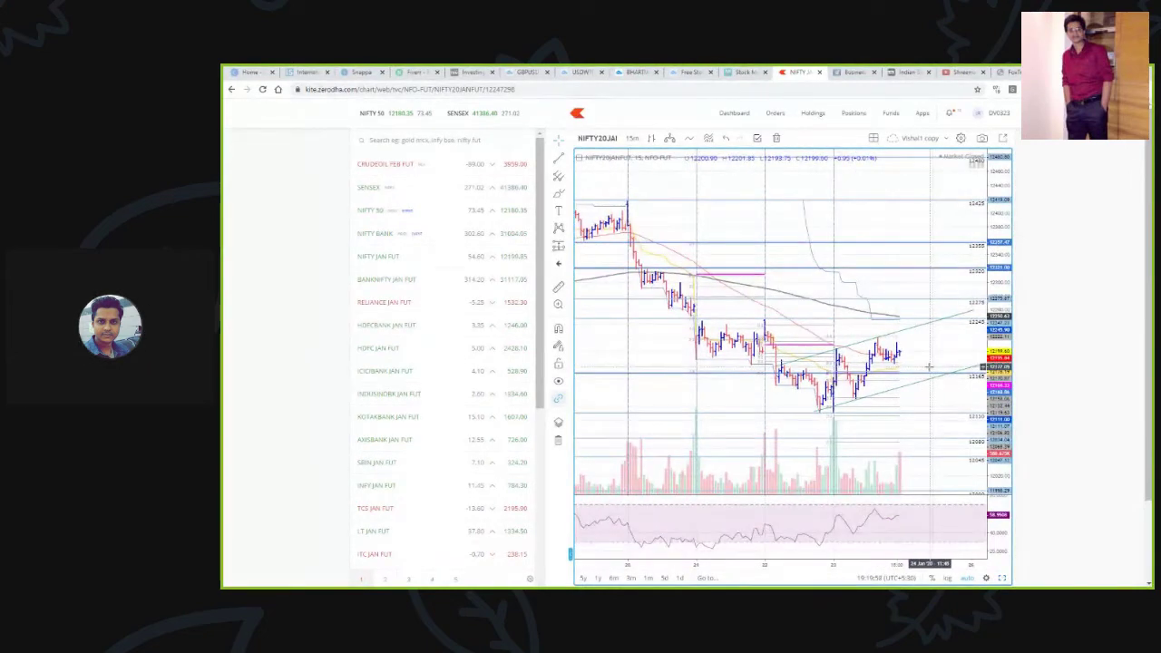
left_click(632, 138)
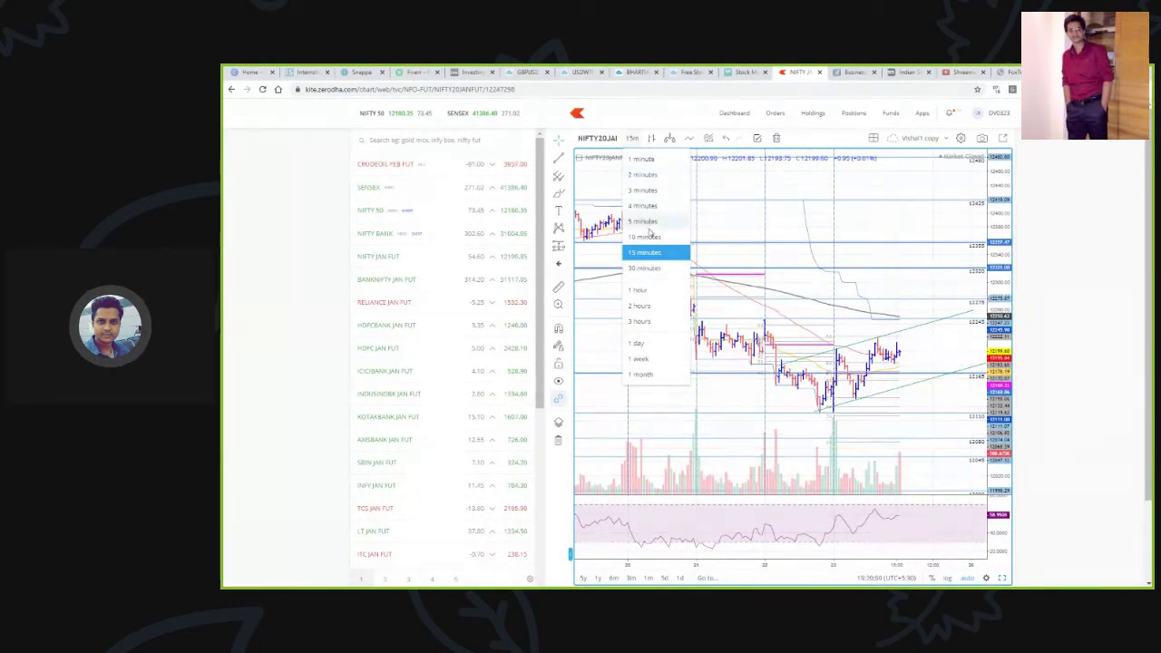
left_click(588, 345)
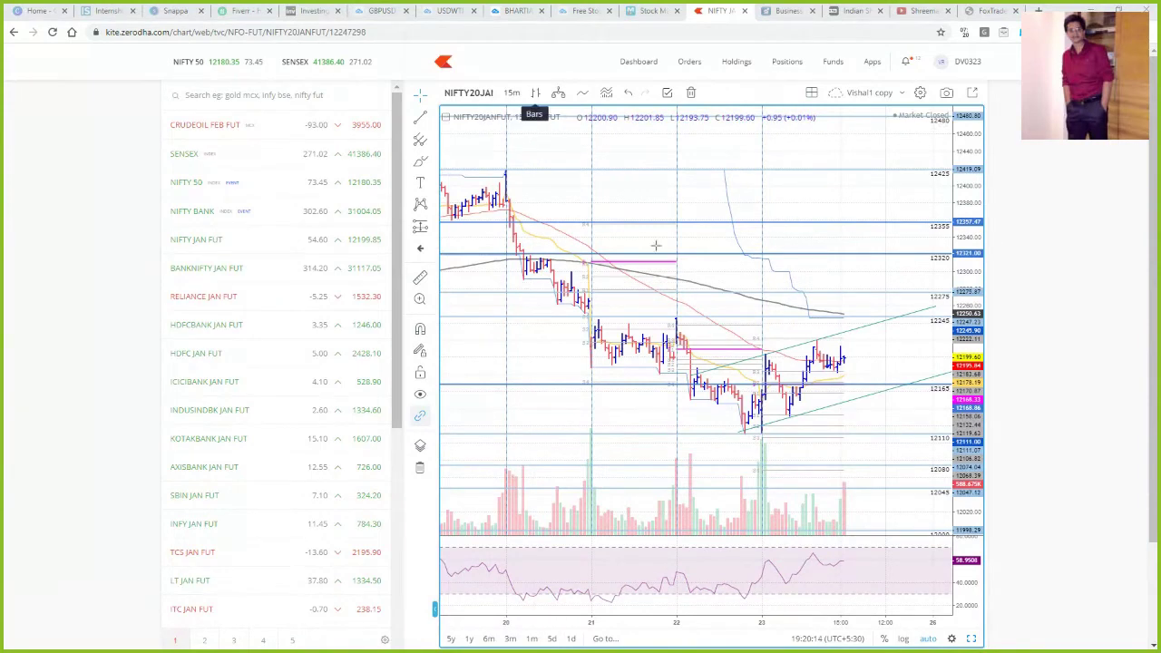
Load the NIFTY 50 index in the four-chart layout and expand its daily chart to show prices back to spring.
left_click(973, 638)
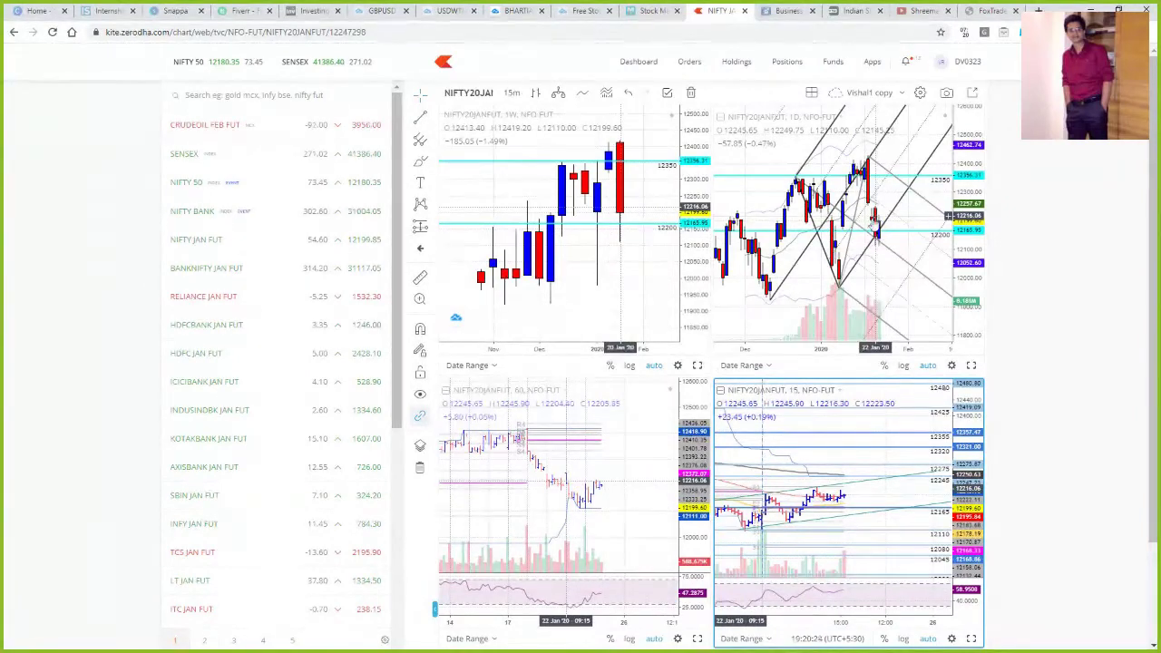
mouse_move(181, 186)
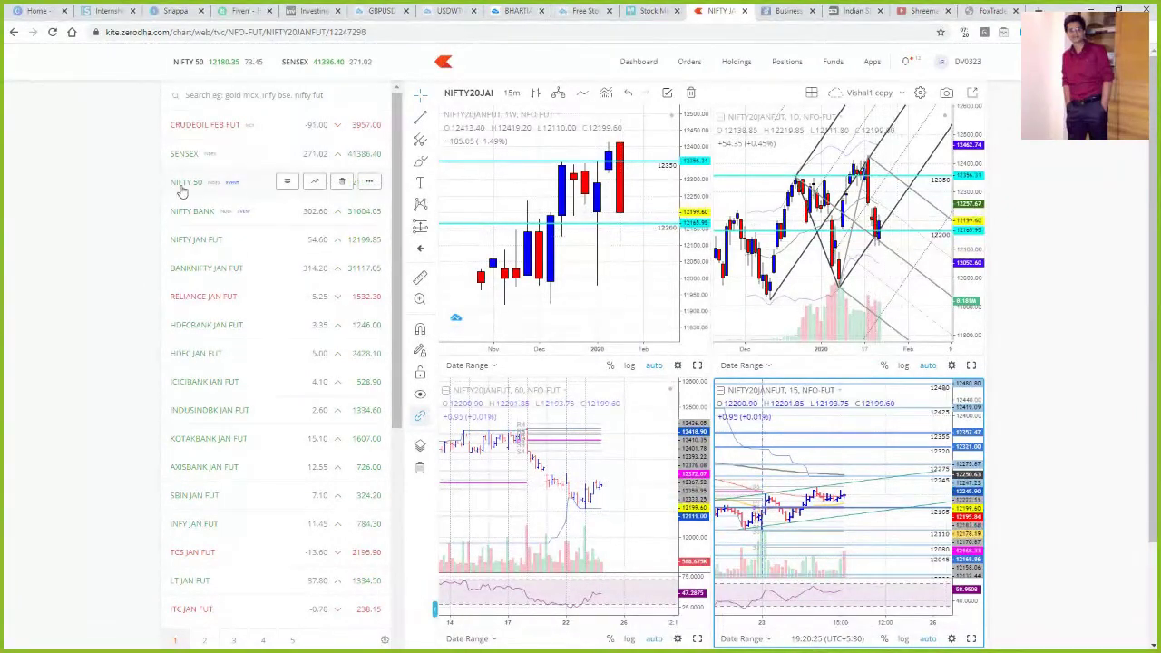
left_click(315, 183)
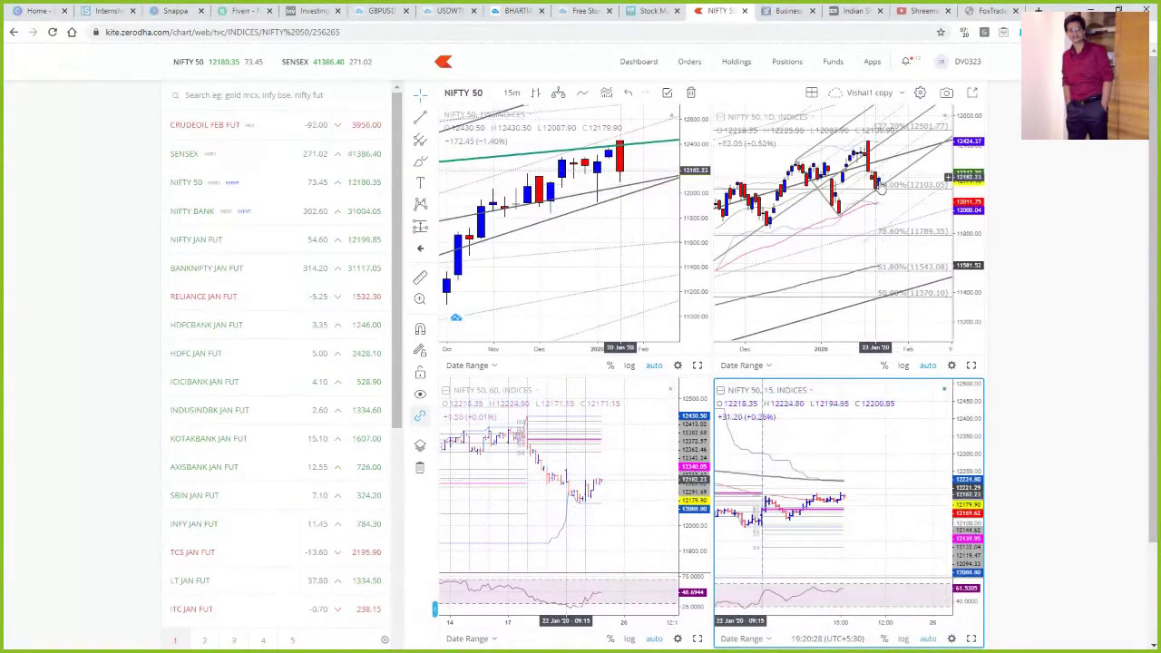
left_click(972, 365)
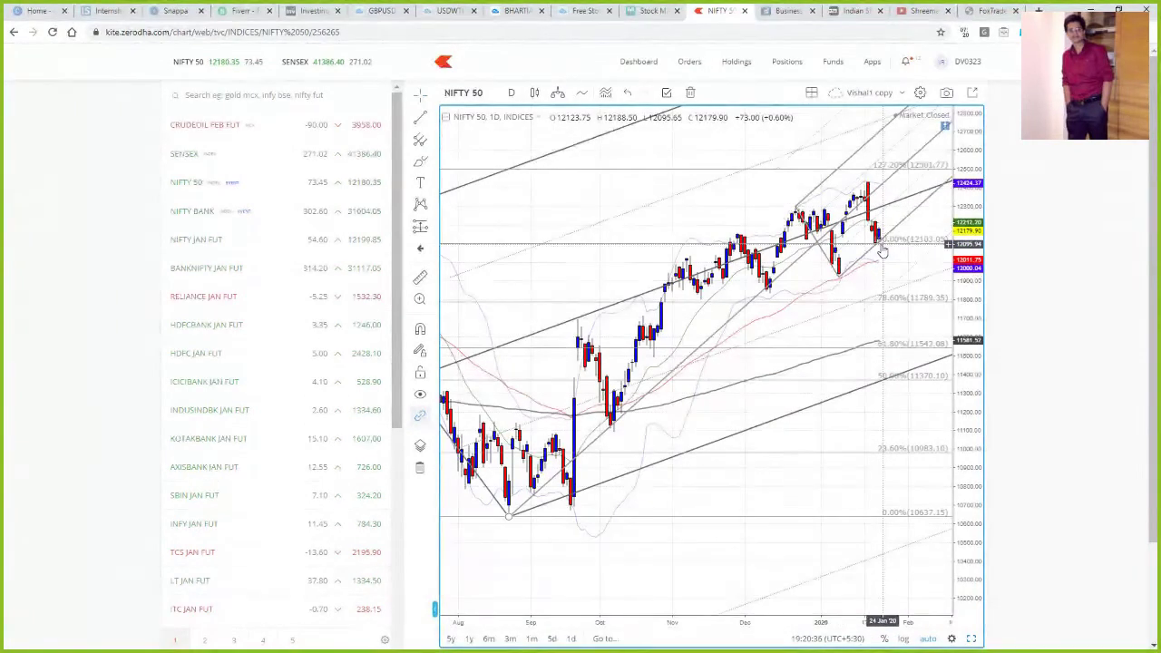
scroll(883, 252, "down", 3)
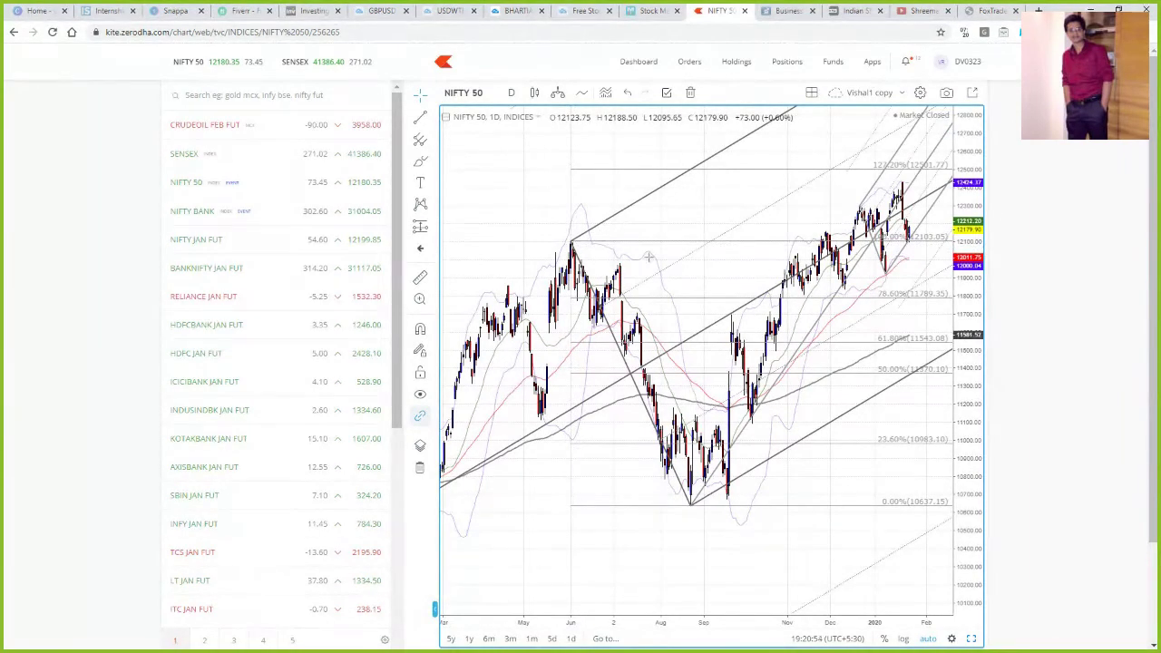
Mark the June high at about 12100 with a horizontal line and draw a rising support line under the November to January lows.
left_click(572, 242)
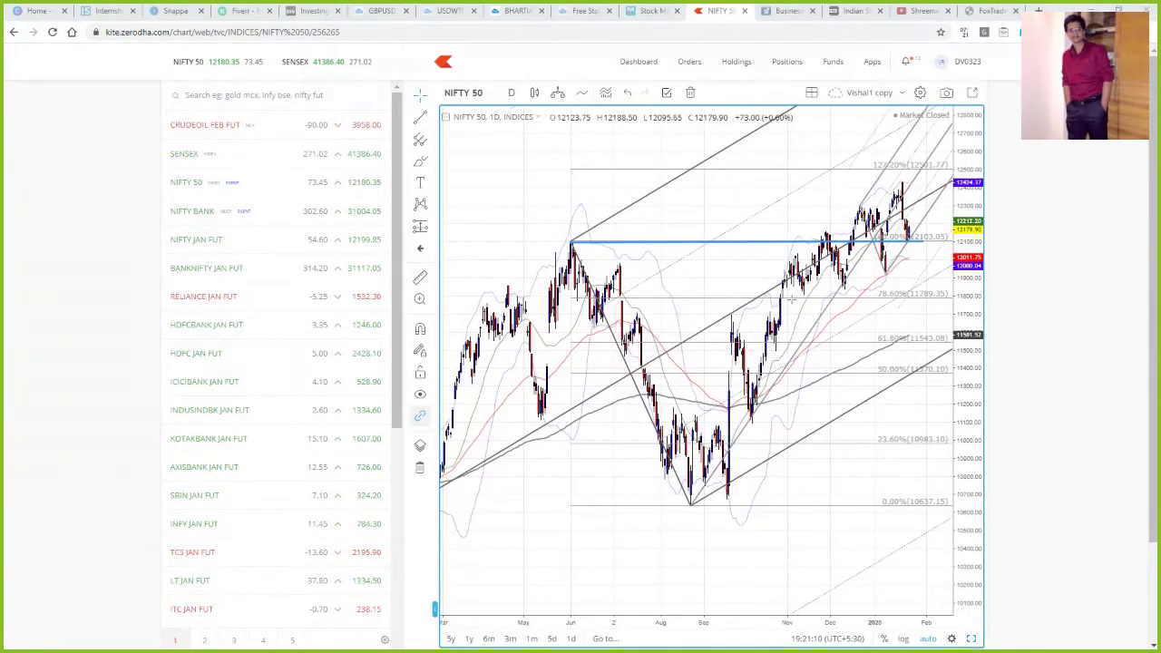
left_click_drag(781, 299, 953, 262)
Trace the November to January swings as a zigzag under a rising line along the peaks, and clear all the markup.
left_click(828, 236)
left_click(845, 289)
left_click(862, 209)
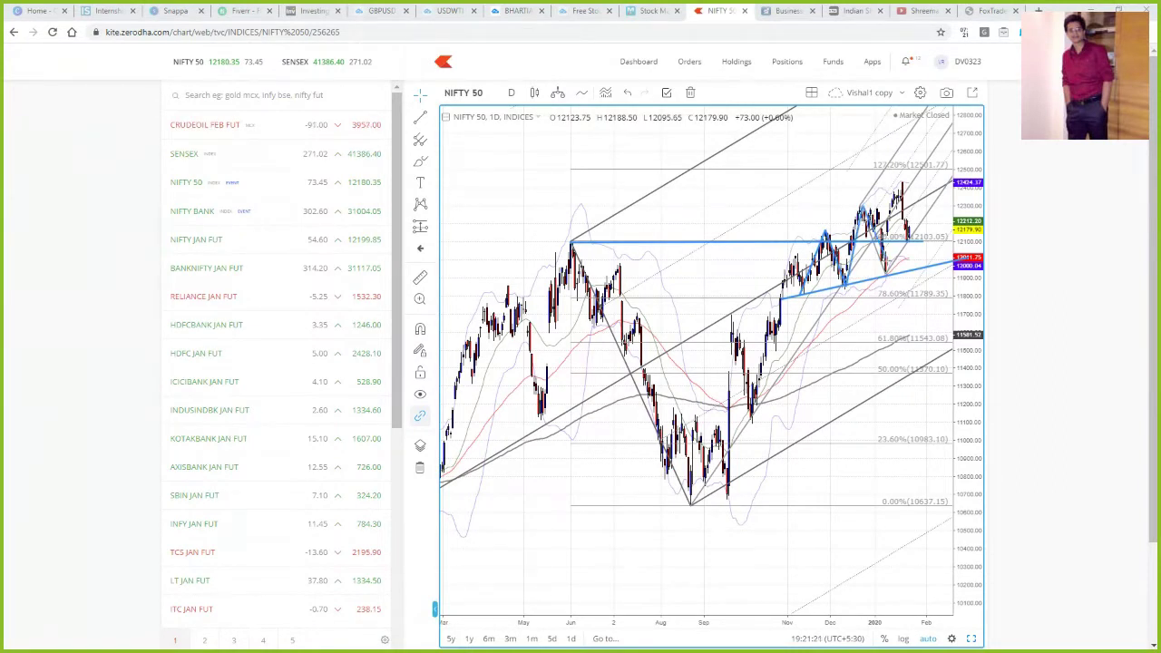
left_click(885, 275)
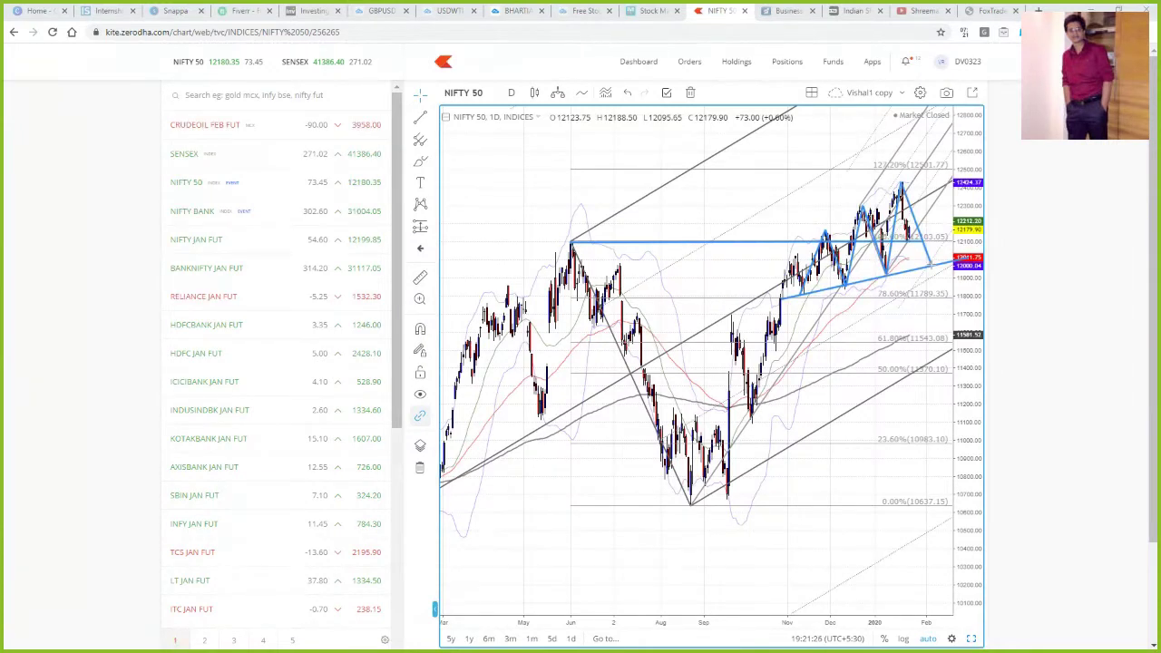
left_click(783, 257)
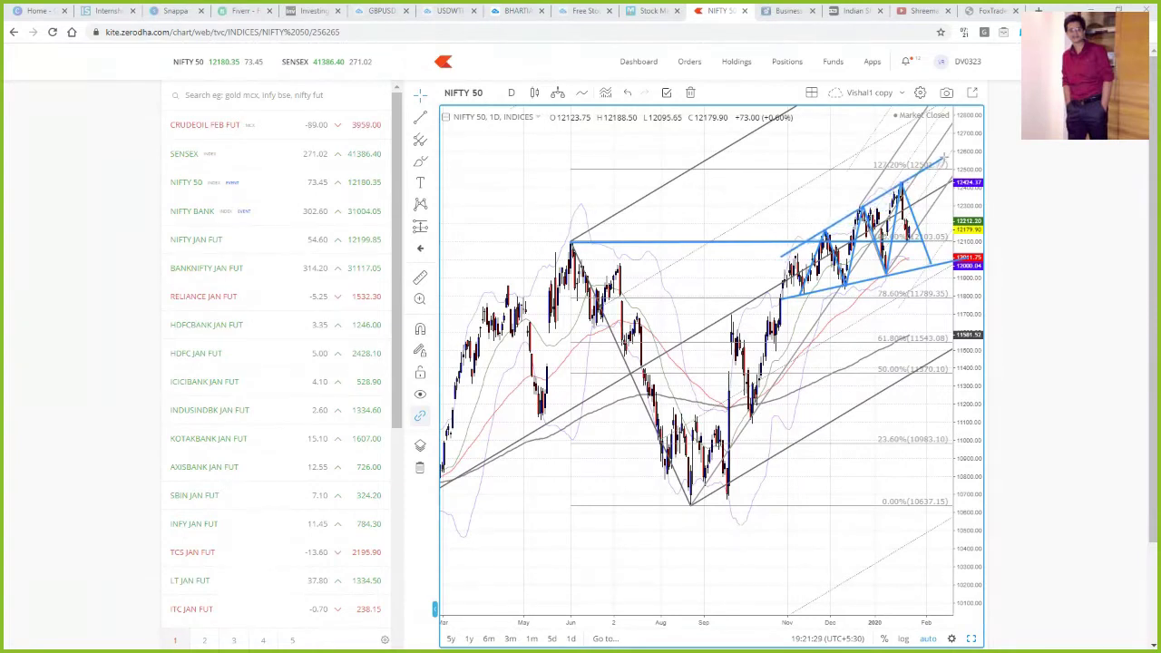
left_click(945, 159)
key("Delete")
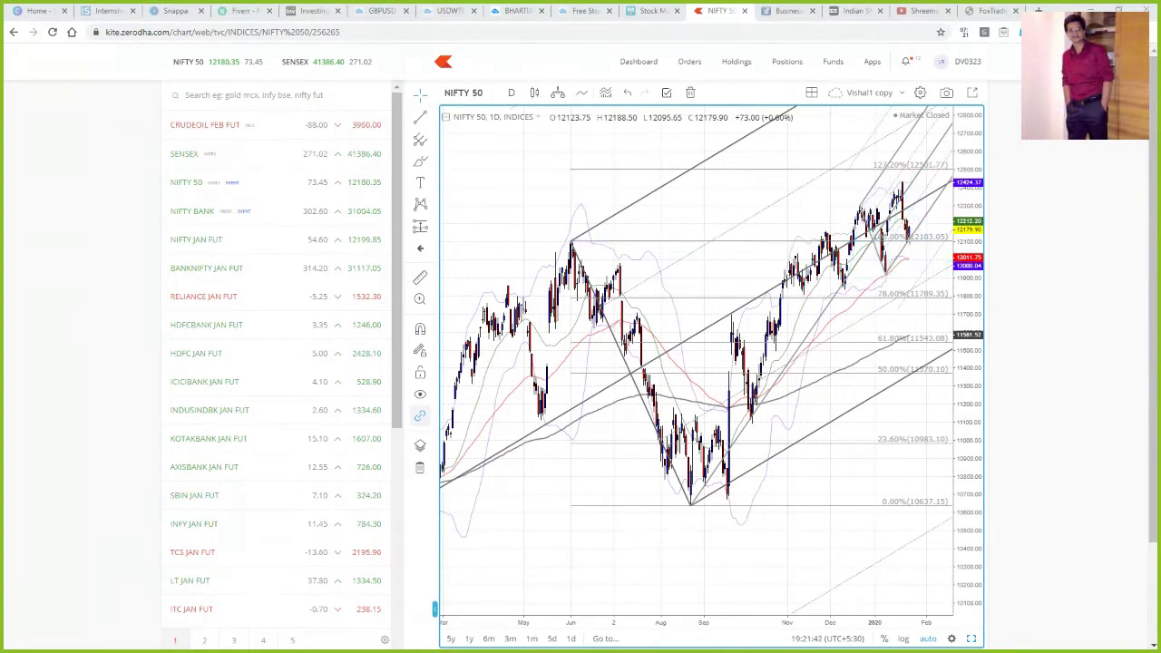
Sketch a rise from the latest candle to the circled 127.20% level and mark the swing from the June high to the August low.
left_click(907, 238)
mouse_move(907, 155)
left_mouse_down()
mouse_move(878, 153)
mouse_move(908, 177)
mouse_move(903, 151)
left_mouse_up()
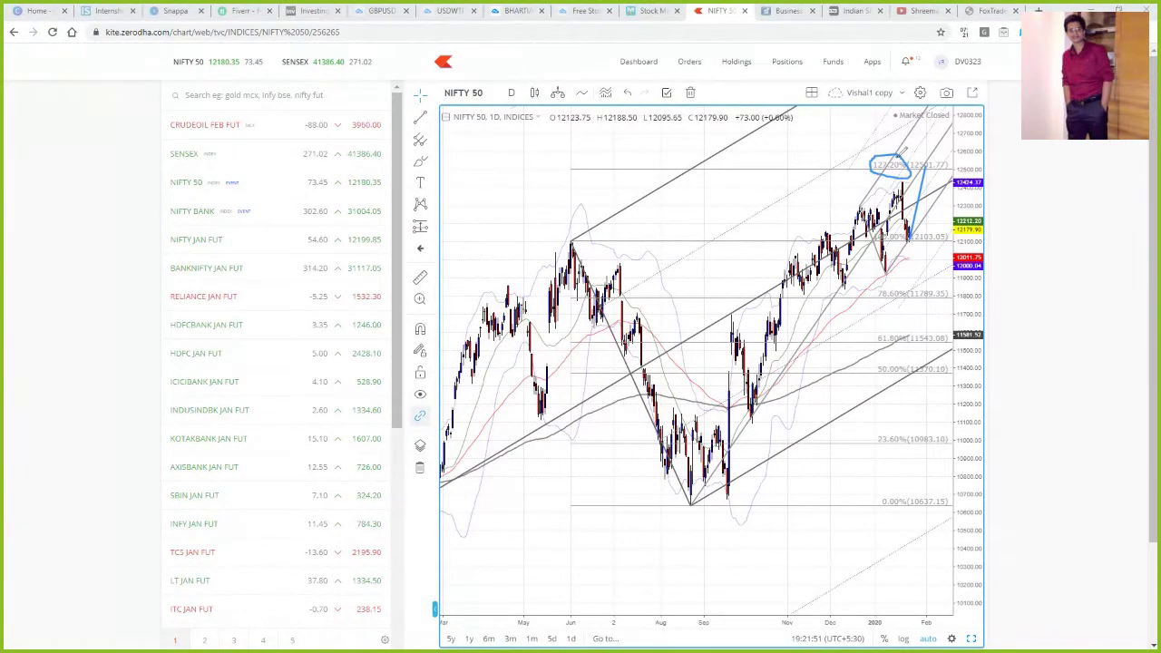
left_click_drag(560, 243, 591, 239)
left_click_drag(676, 502, 709, 498)
mouse_move(571, 243)
left_mouse_down()
mouse_move(682, 495)
mouse_move(697, 501)
left_mouse_up()
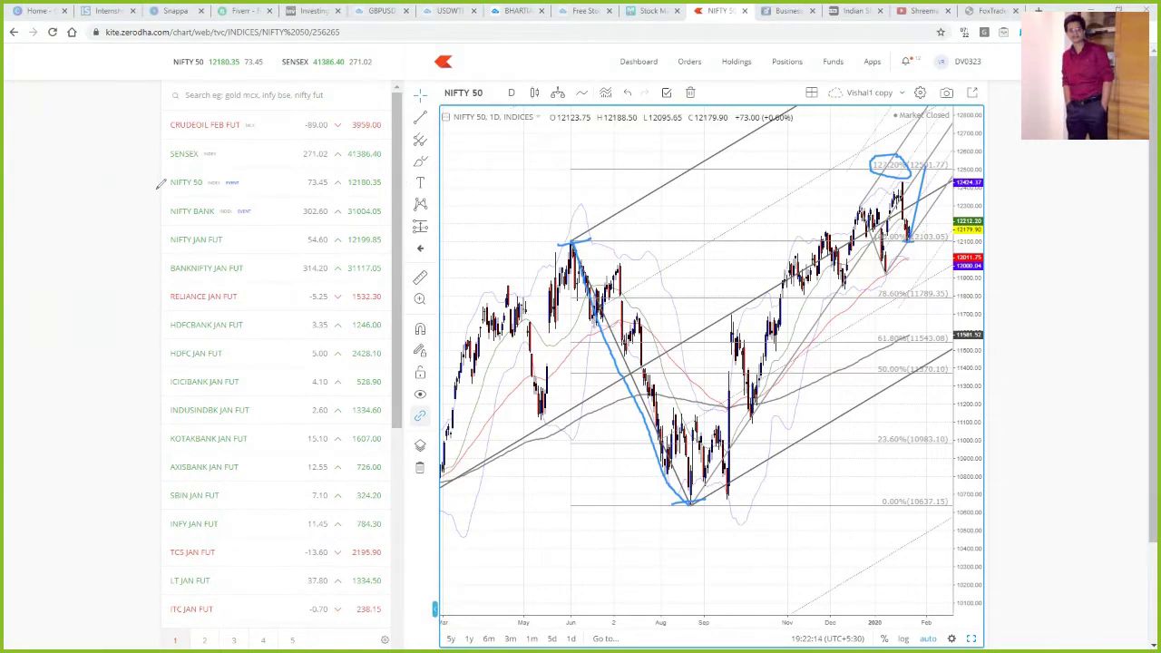
Tick NIFTY 50 in the watchlist and mark a possible dip from the latest candles to a horizontal line at about 12000.
left_click_drag(150, 188, 217, 177)
mouse_move(889, 234)
left_mouse_down()
mouse_move(893, 258)
mouse_move(898, 230)
mouse_move(886, 240)
mouse_move(908, 238)
left_mouse_up()
left_click_drag(845, 260, 916, 254)
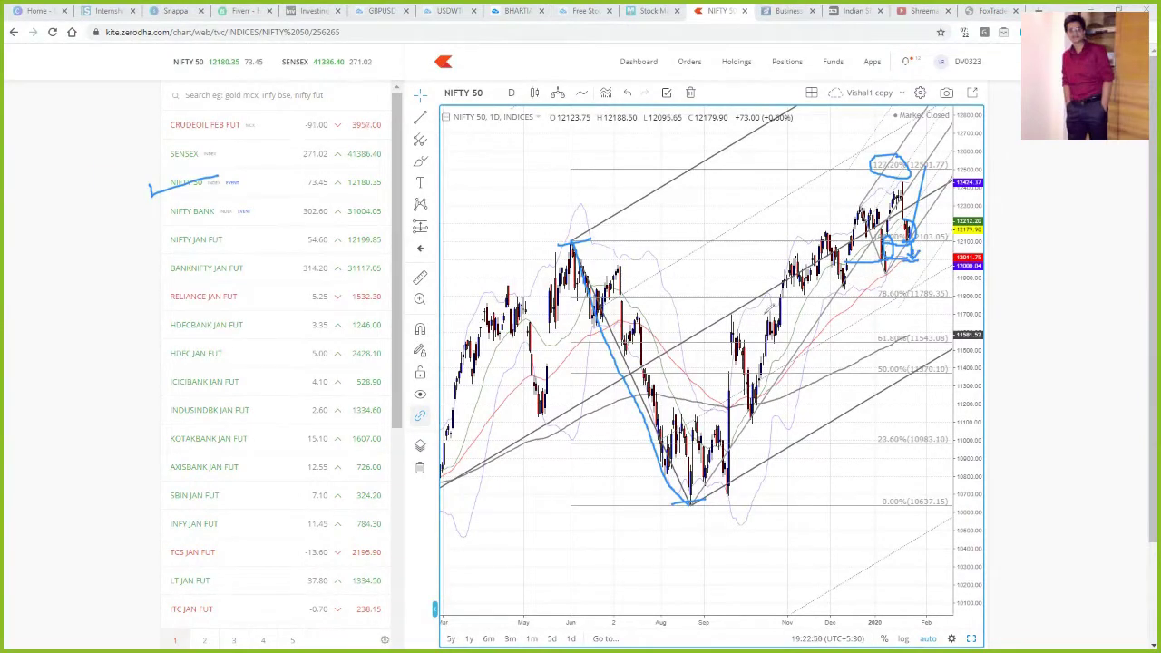
Sketch the rising channel along the November to January lows and peaks with its swings, and clear all the markup.
left_click_drag(783, 305, 945, 251)
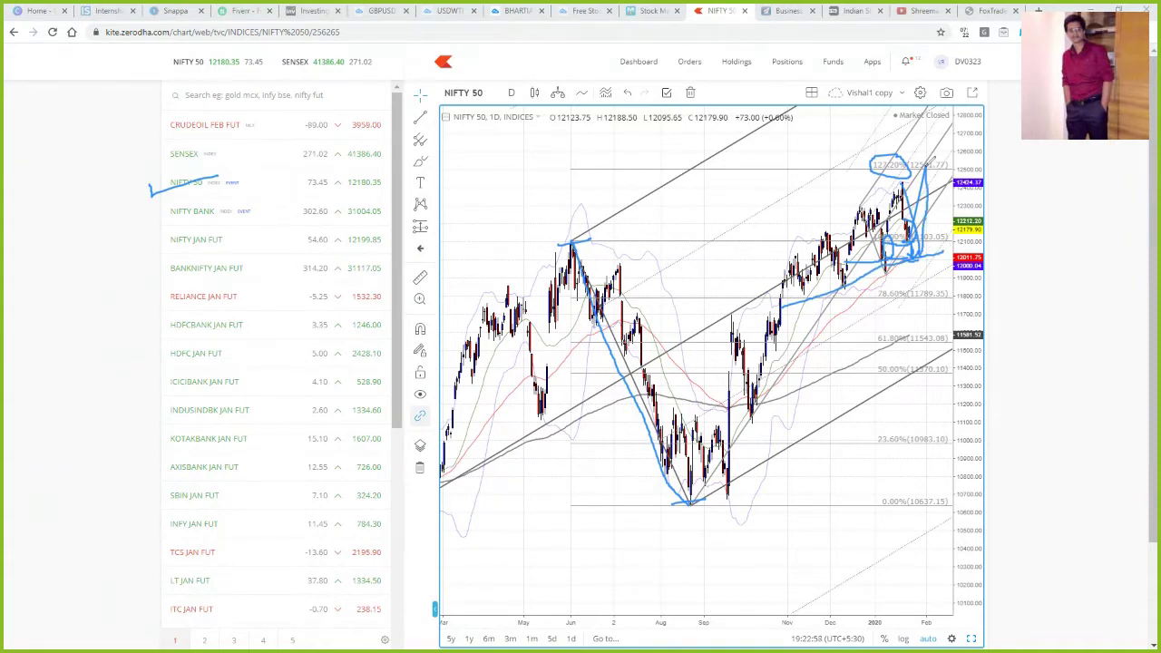
mouse_move(821, 257)
left_mouse_down()
mouse_move(838, 227)
mouse_move(856, 283)
mouse_move(877, 207)
mouse_move(895, 259)
mouse_move(899, 175)
left_mouse_up()
left_click_drag(783, 263, 949, 156)
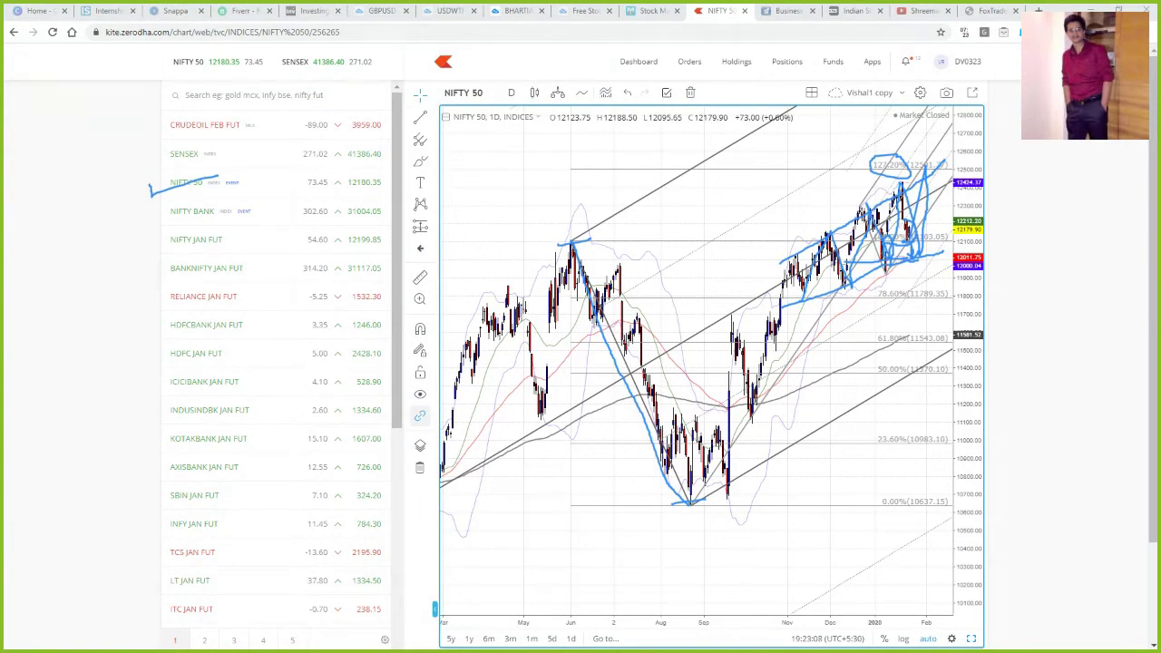
key("Escape")
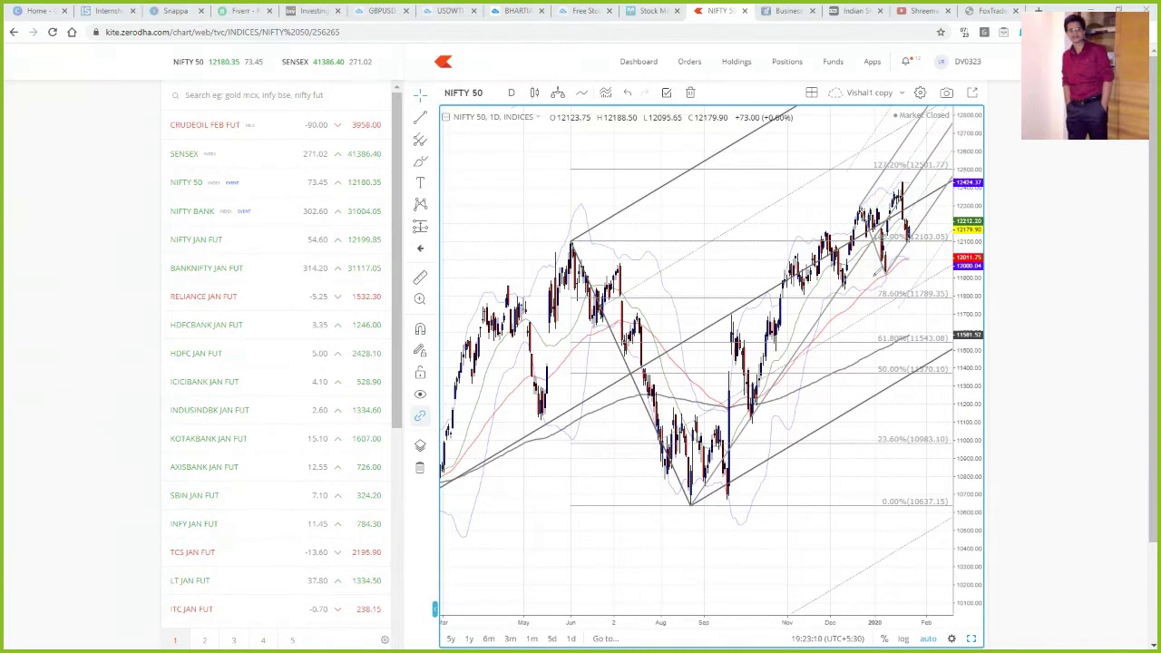
Load NIFTY JAN FUT in the four-chart layout and expand its 15-minute chart to full size.
left_click_drag(841, 285, 857, 284)
scroll(802, 268, "up", 3)
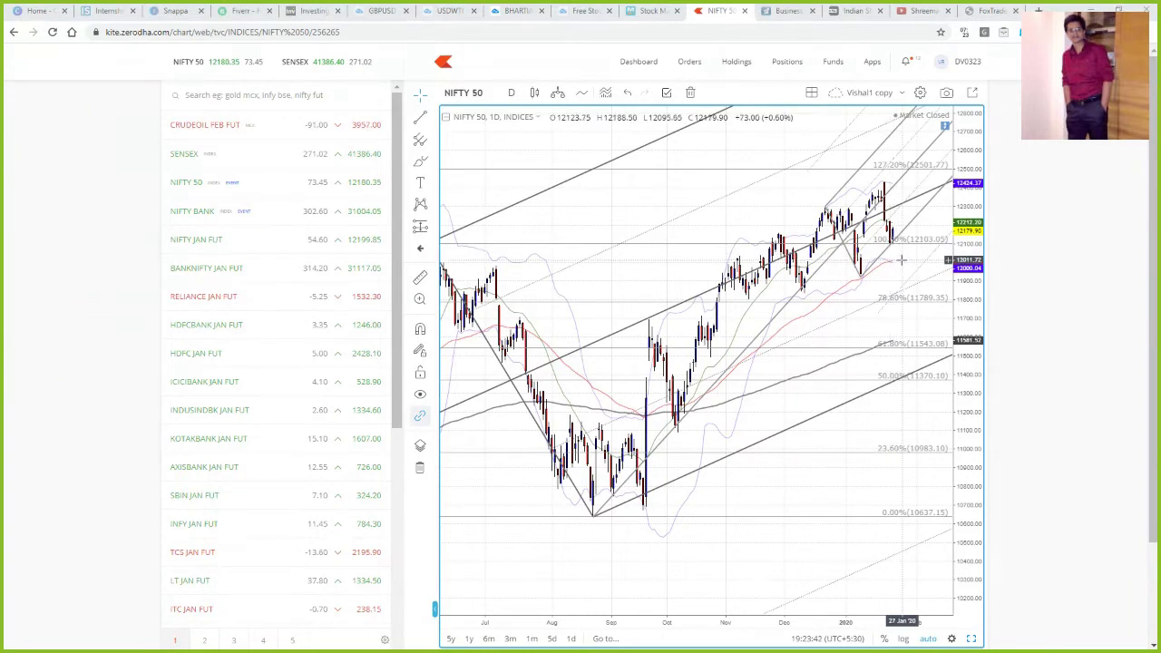
mouse_move(218, 325)
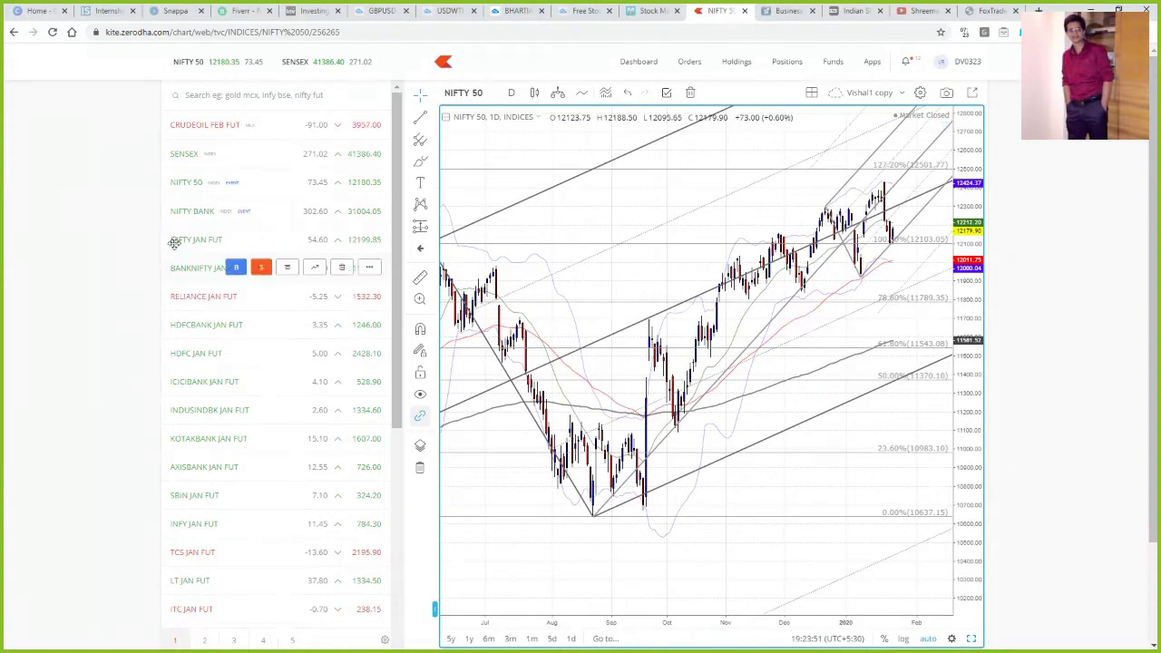
left_click(971, 639)
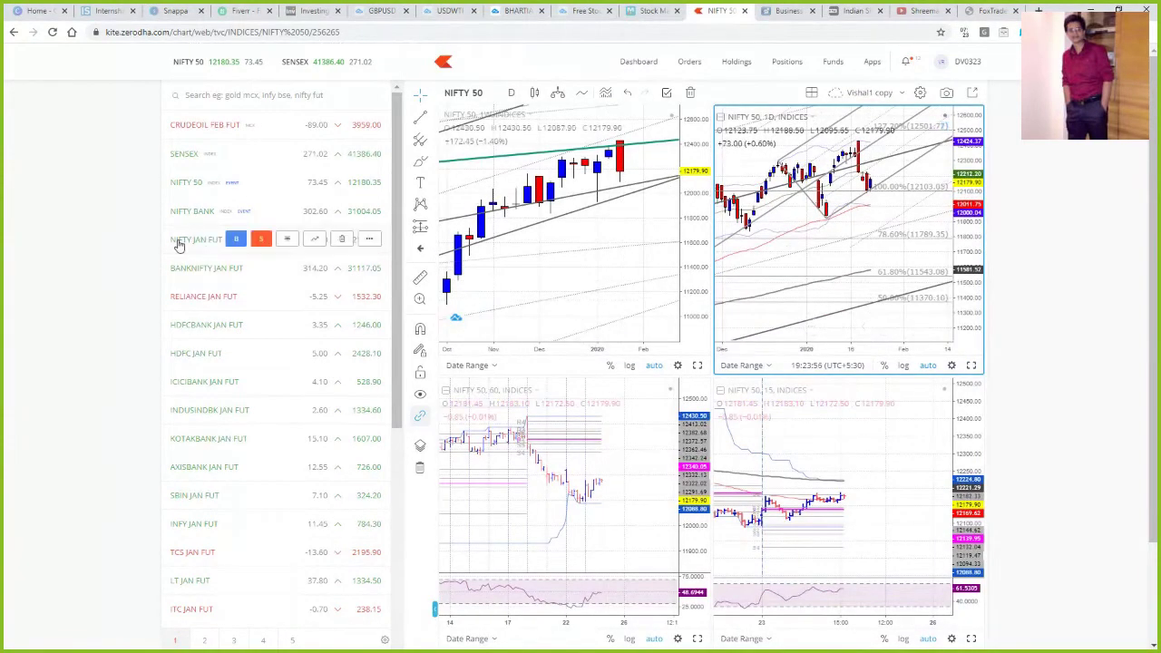
left_click(314, 240)
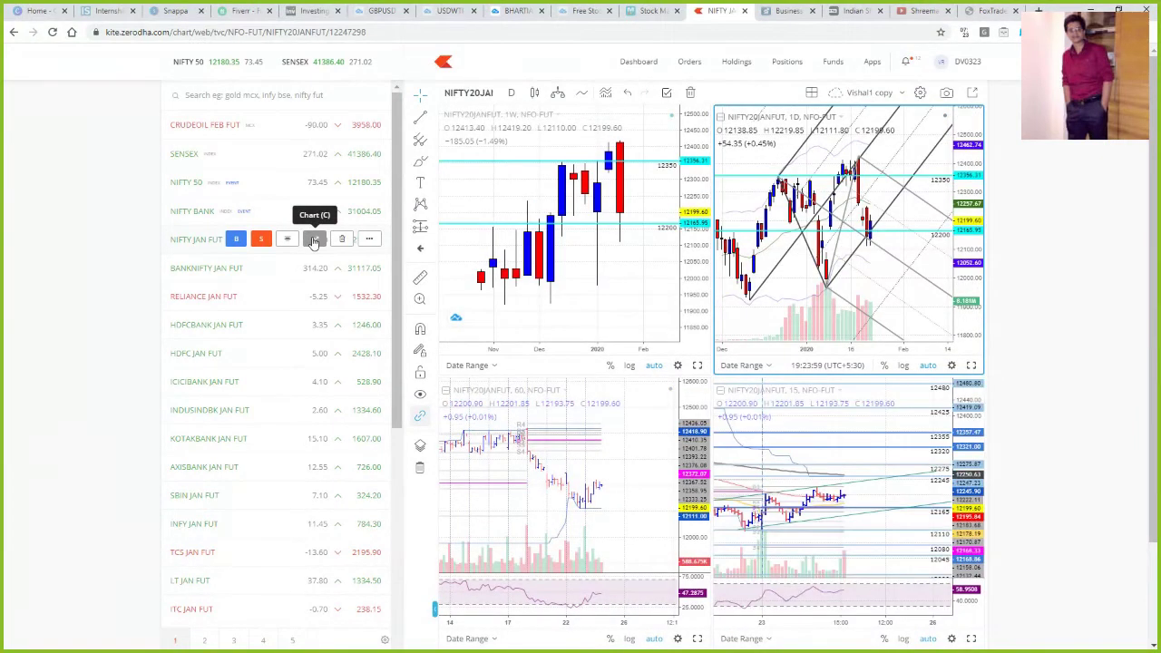
left_click(971, 639)
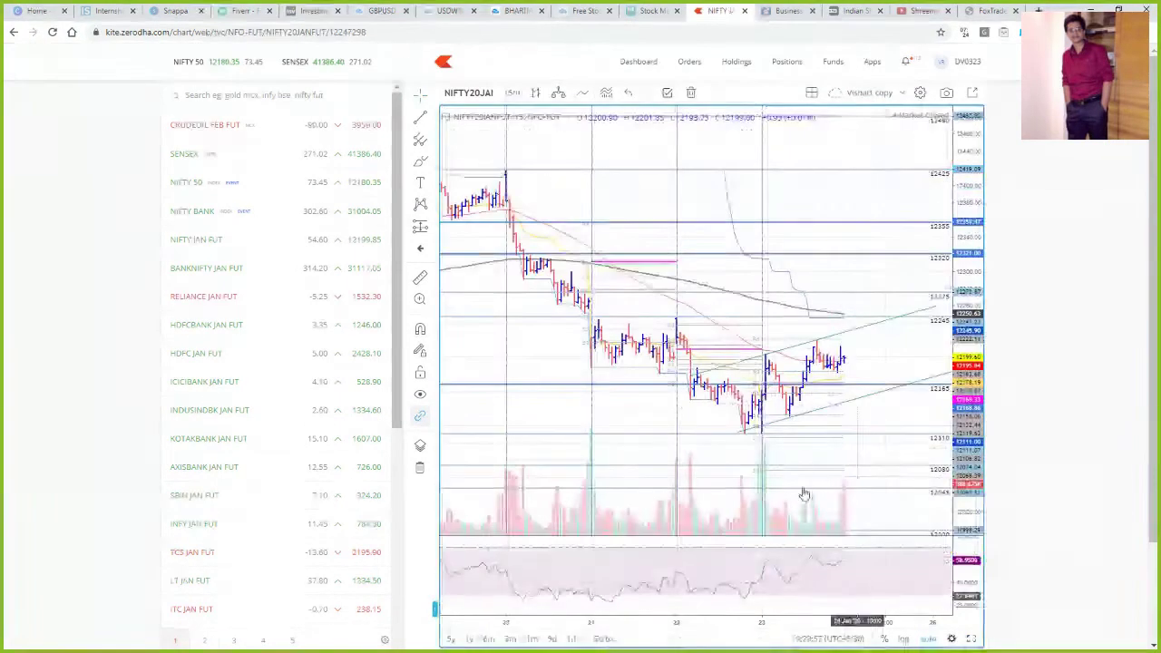
scroll(783, 456, "down", 3)
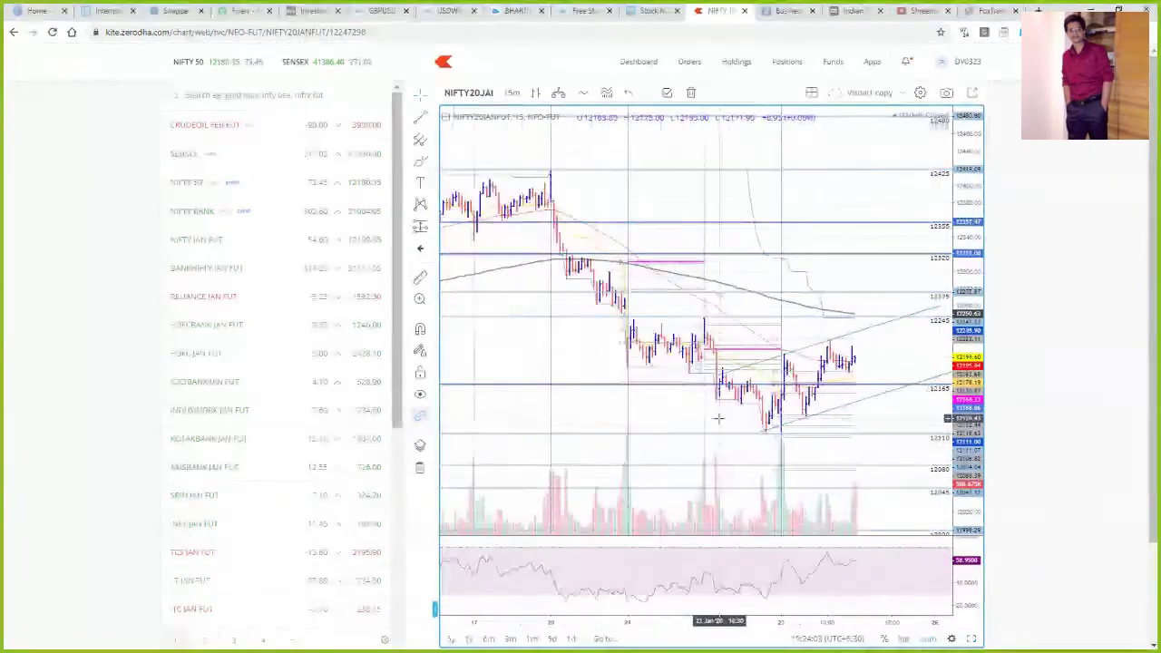
scroll(671, 404, "up", 2)
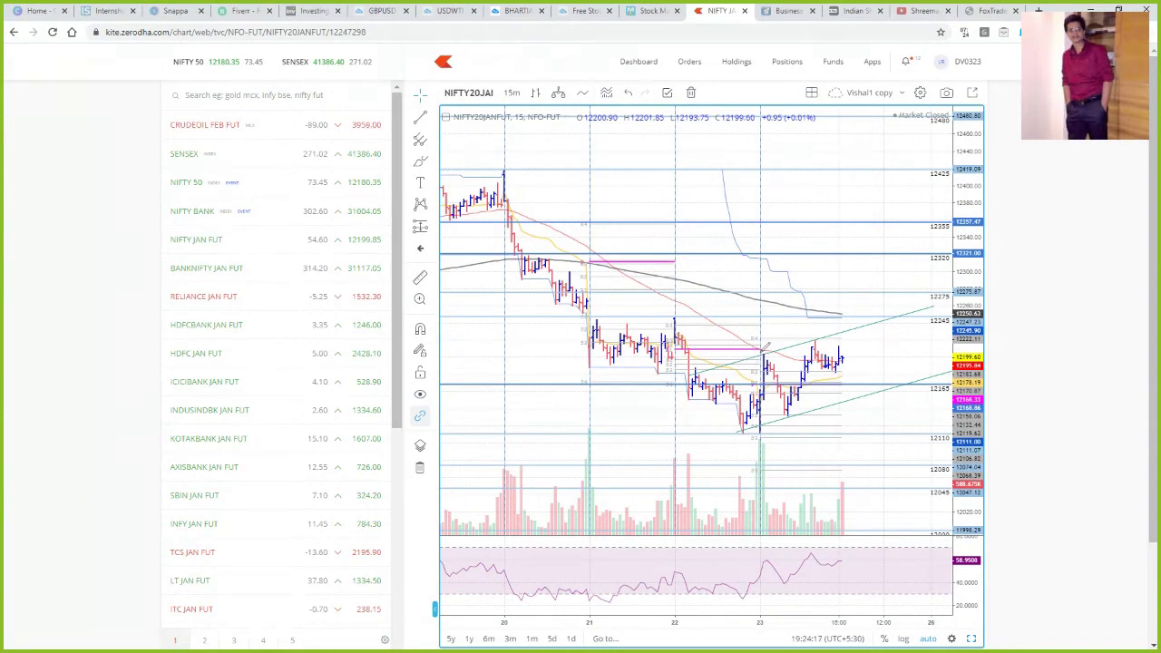
Underline the low of 23 January near 12110 and outline that day's swings and highs on the 15-minute chart.
left_click_drag(758, 432, 789, 432)
mouse_move(770, 352)
left_mouse_down()
mouse_move(786, 399)
mouse_move(822, 343)
mouse_move(833, 372)
mouse_move(858, 358)
mouse_move(773, 341)
mouse_move(799, 376)
mouse_move(852, 346)
left_mouse_up()
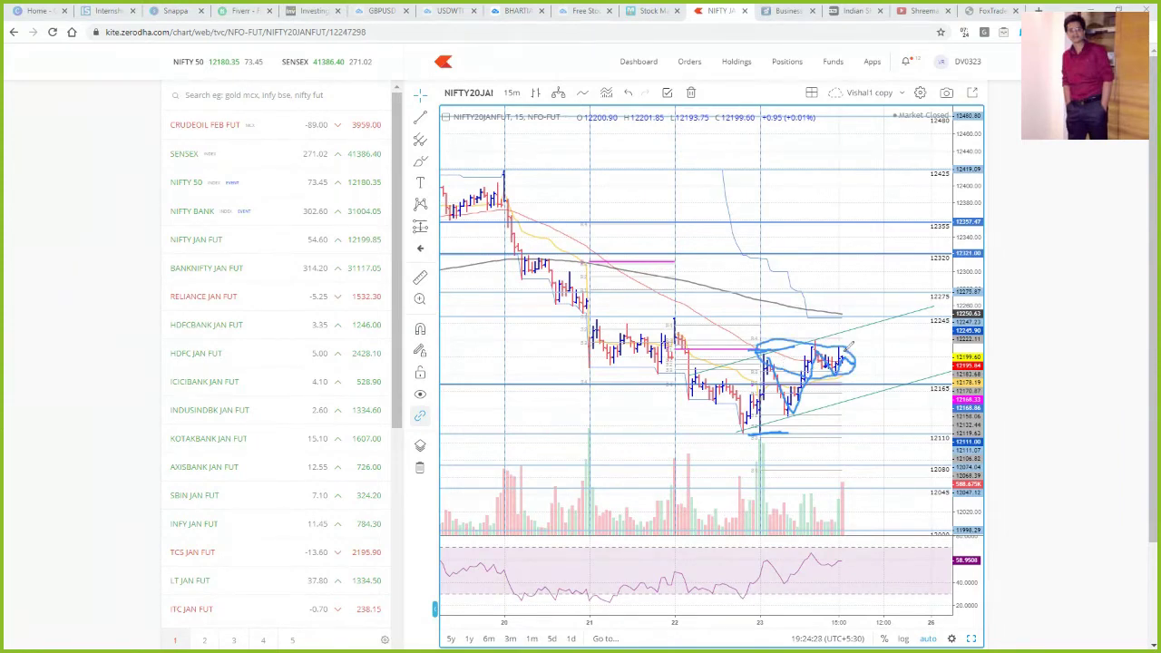
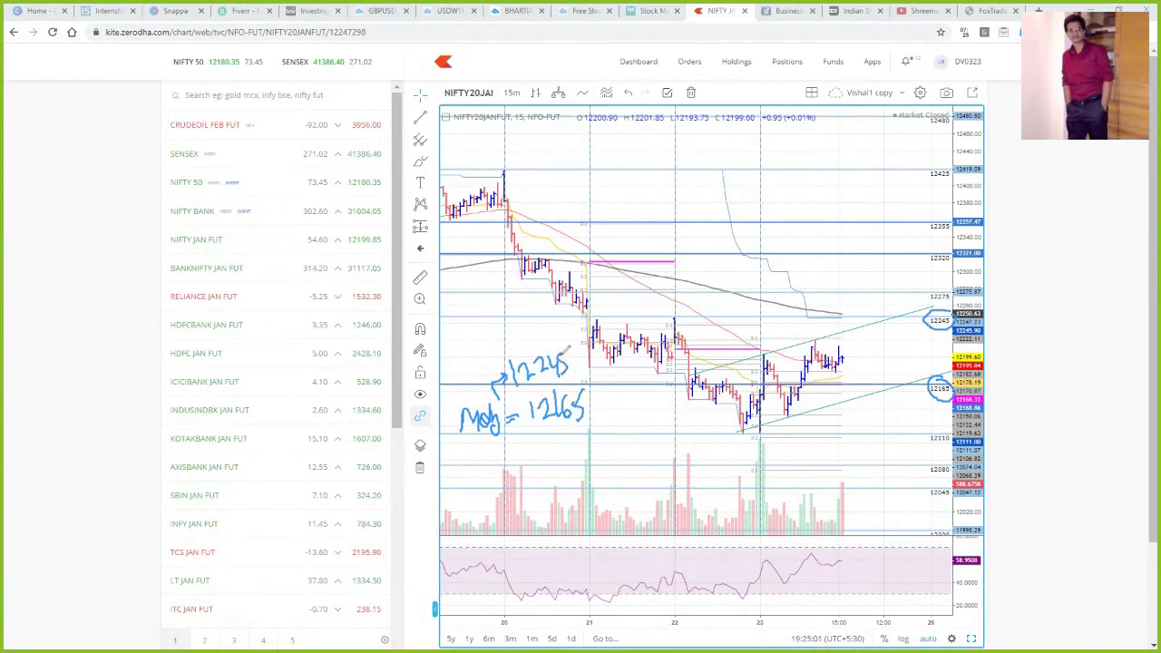
Add an arrow above the handwritten 12245, circle the 12275 level label, and circle the price gap at 21 January.
mouse_move(482, 376)
left_mouse_down()
mouse_move(482, 352)
mouse_move(497, 349)
left_mouse_up()
mouse_move(938, 287)
left_mouse_down()
mouse_move(951, 292)
mouse_move(940, 285)
left_mouse_up()
mouse_move(591, 304)
left_mouse_down()
mouse_move(580, 319)
mouse_move(603, 320)
mouse_move(597, 303)
left_mouse_up()
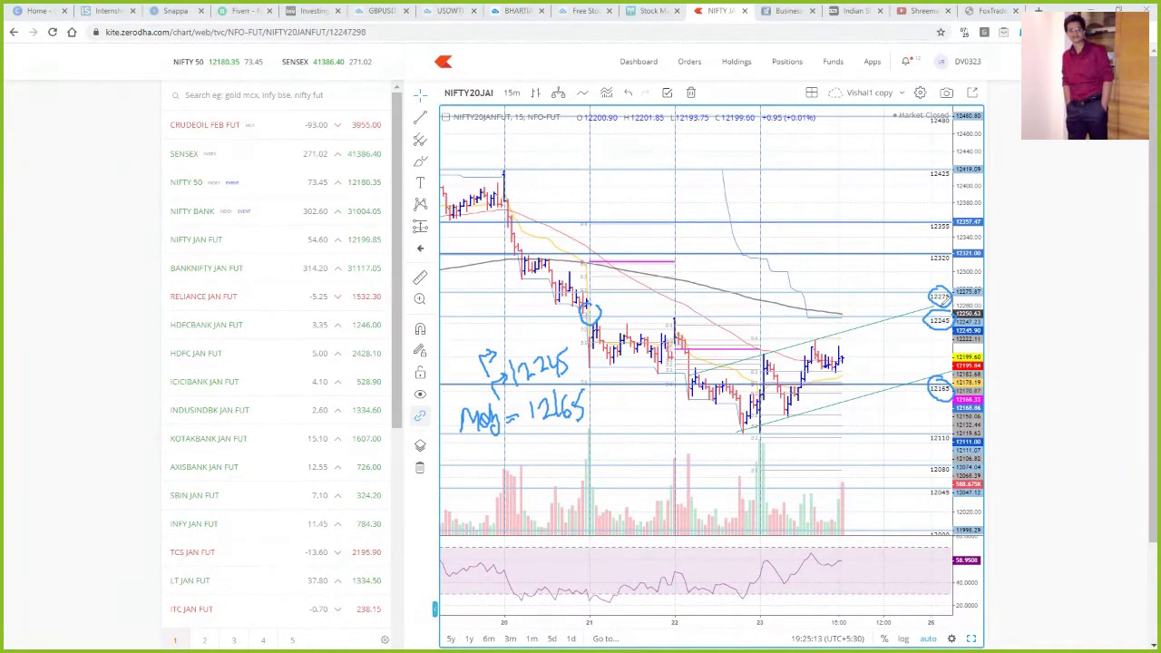
Sketch a projected path dipping toward 12165 and rising toward 12275, and handwrite 12275 above the 12245 note.
mouse_move(843, 352)
left_mouse_down()
mouse_move(870, 377)
mouse_move(887, 313)
mouse_move(906, 307)
left_mouse_up()
mouse_move(508, 338)
left_mouse_down()
mouse_move(507, 357)
mouse_move(534, 338)
mouse_move(554, 352)
mouse_move(562, 336)
mouse_move(550, 354)
left_mouse_up()
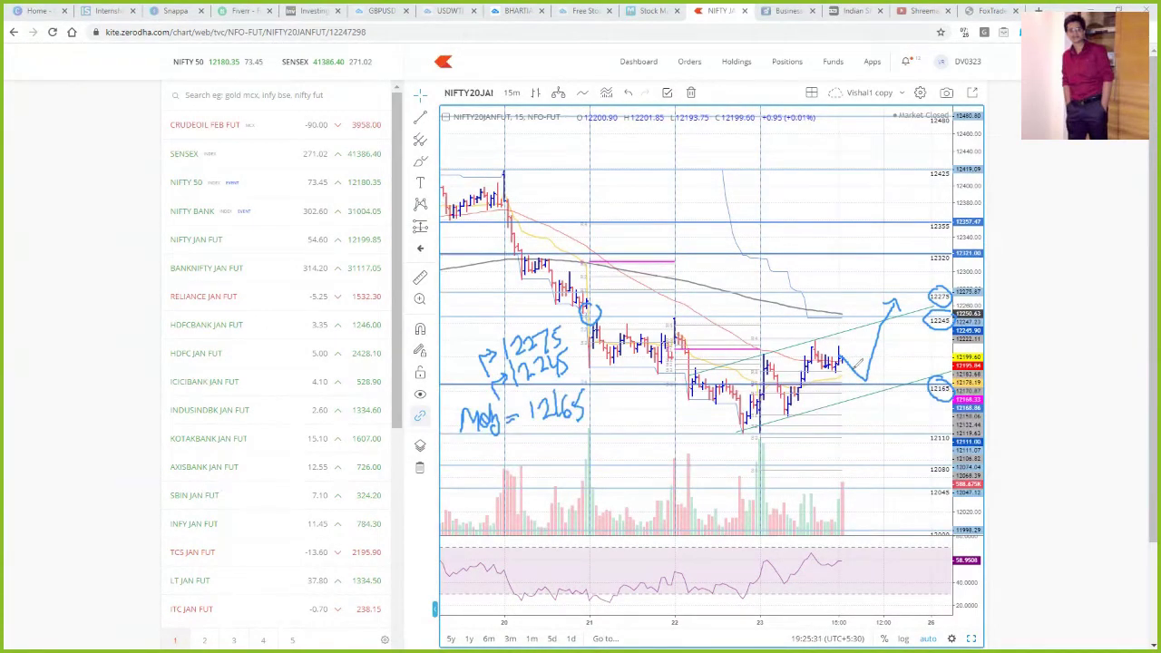
Tick the handwritten 12165, sketch a sideways path beside the latest bars, and handwrite 12135 and 12110 with arrows below the 12165 note.
mouse_move(596, 396)
left_mouse_down()
mouse_move(606, 405)
mouse_move(632, 388)
left_mouse_up()
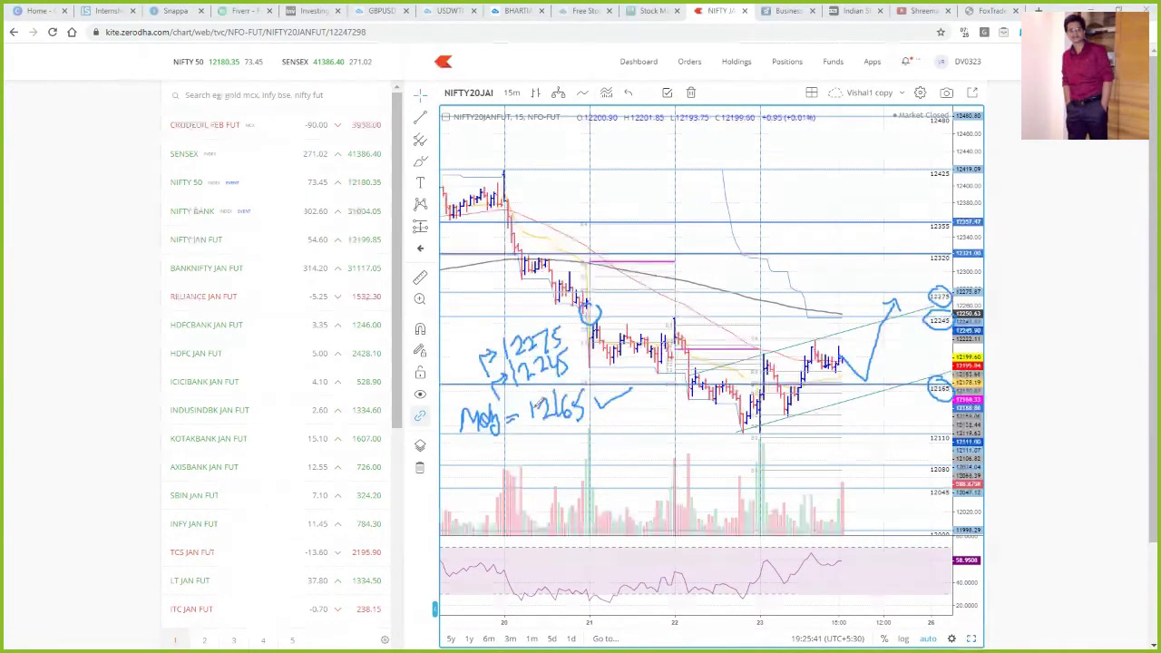
left_click_drag(537, 401, 533, 423)
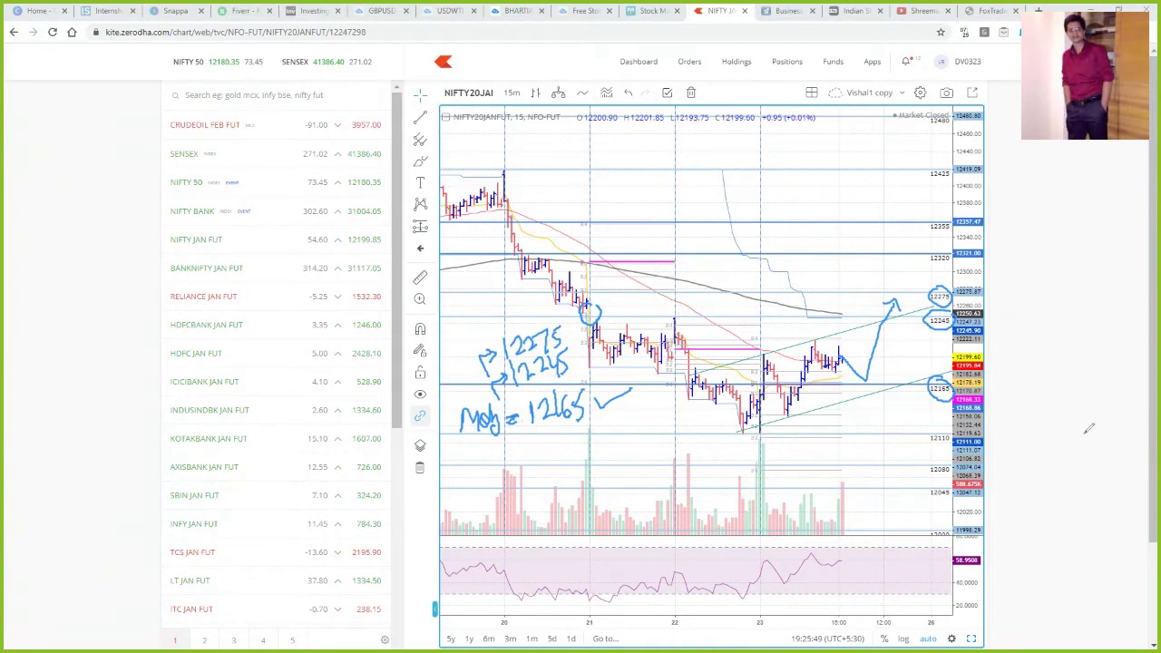
mouse_move(850, 356)
left_mouse_down()
mouse_move(889, 324)
mouse_move(900, 347)
left_mouse_up()
mouse_move(514, 428)
left_mouse_down()
mouse_move(517, 451)
mouse_move(534, 443)
mouse_move(525, 458)
left_mouse_up()
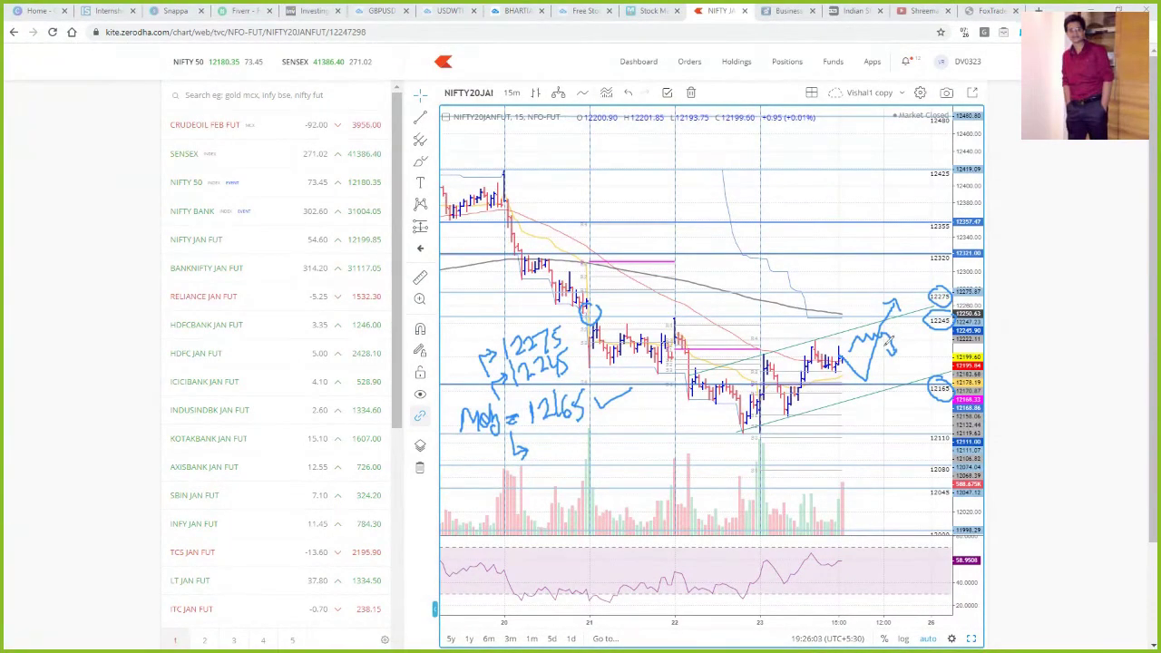
mouse_move(542, 449)
left_mouse_down()
mouse_move(543, 468)
mouse_move(583, 466)
mouse_move(552, 514)
mouse_move(599, 501)
left_mouse_up()
mouse_move(610, 459)
left_mouse_down()
mouse_move(606, 490)
mouse_move(622, 473)
mouse_move(617, 484)
left_mouse_up()
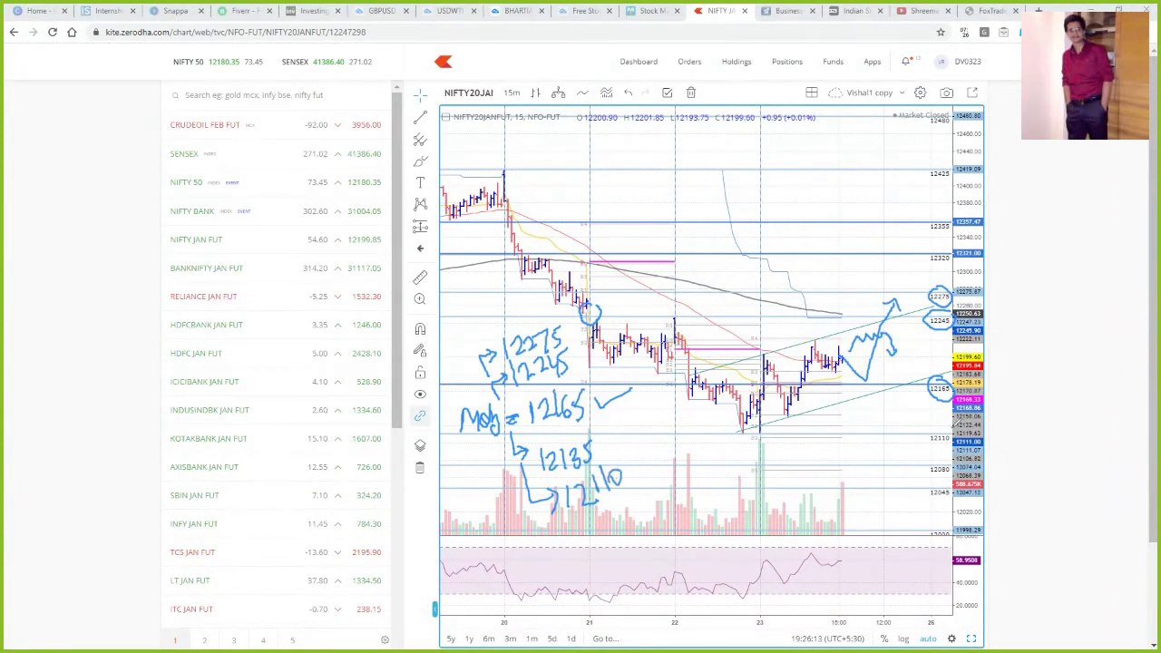
Circle the 23 January swing low, trace the rise from it, draw arrows for a fall back to it, and circle the 12110 label.
left_click_drag(781, 416, 804, 405)
mouse_move(782, 413)
left_mouse_down()
mouse_move(801, 411)
mouse_move(820, 341)
mouse_move(842, 360)
left_mouse_up()
mouse_move(786, 403)
left_mouse_down()
mouse_move(779, 420)
mouse_move(798, 406)
left_mouse_up()
left_click_drag(896, 349, 917, 410)
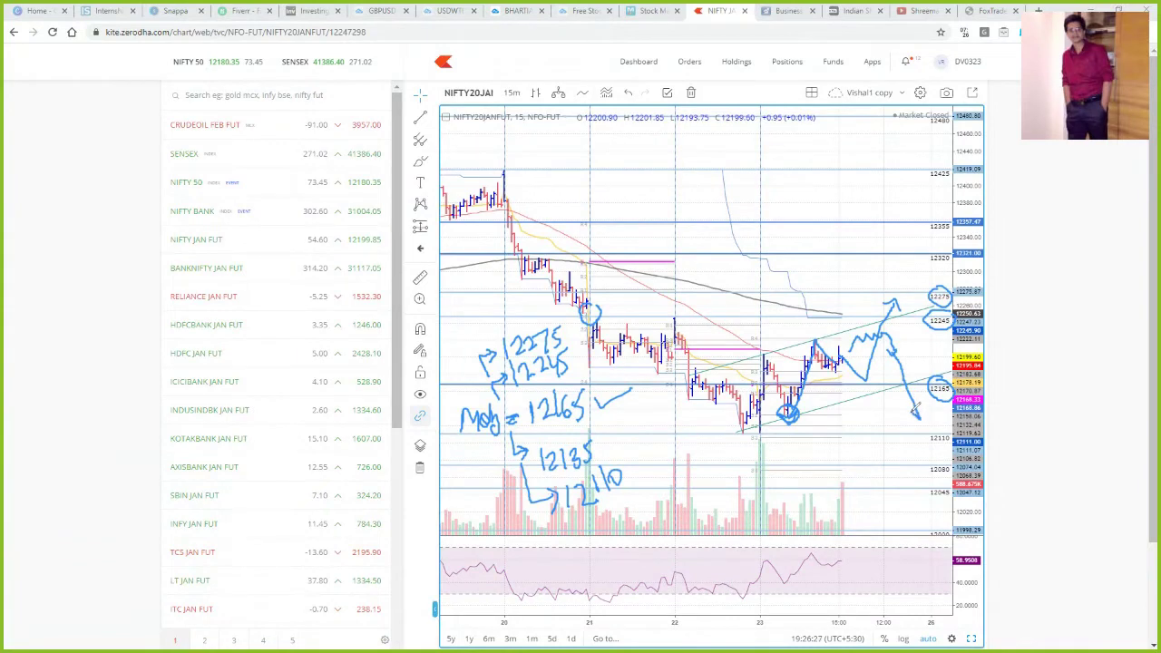
mouse_move(786, 401)
left_mouse_down()
mouse_move(787, 423)
mouse_move(802, 406)
mouse_move(859, 418)
mouse_move(905, 409)
mouse_move(916, 415)
mouse_move(907, 422)
left_mouse_up()
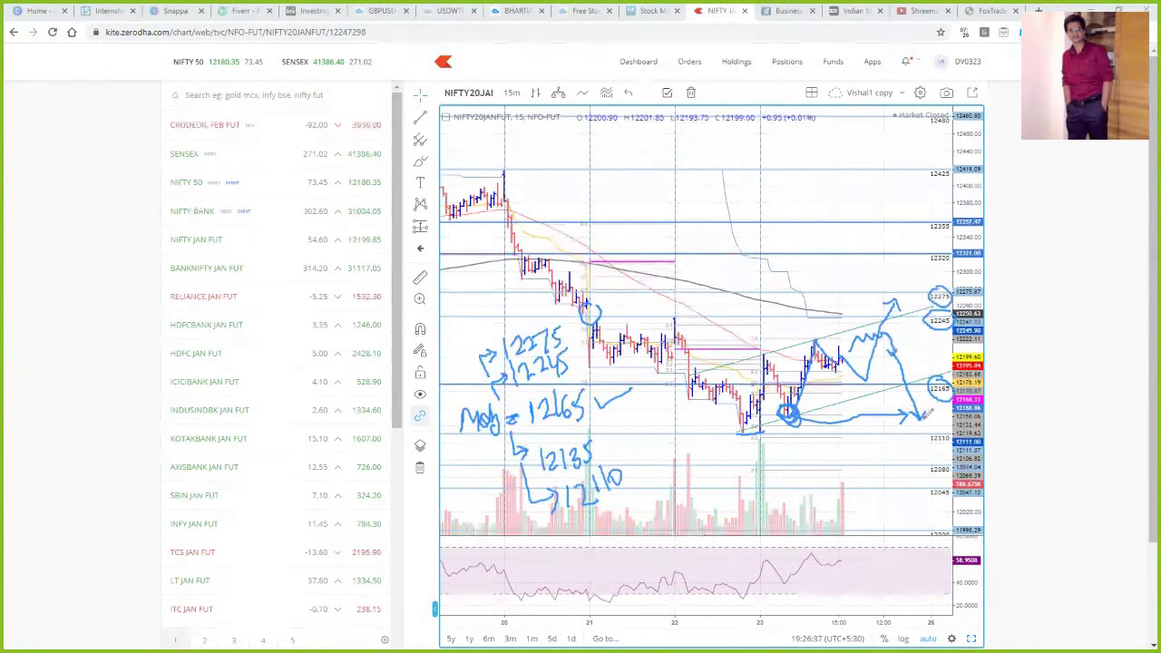
mouse_move(927, 430)
left_mouse_down()
mouse_move(949, 425)
mouse_move(934, 445)
mouse_move(949, 434)
left_mouse_up()
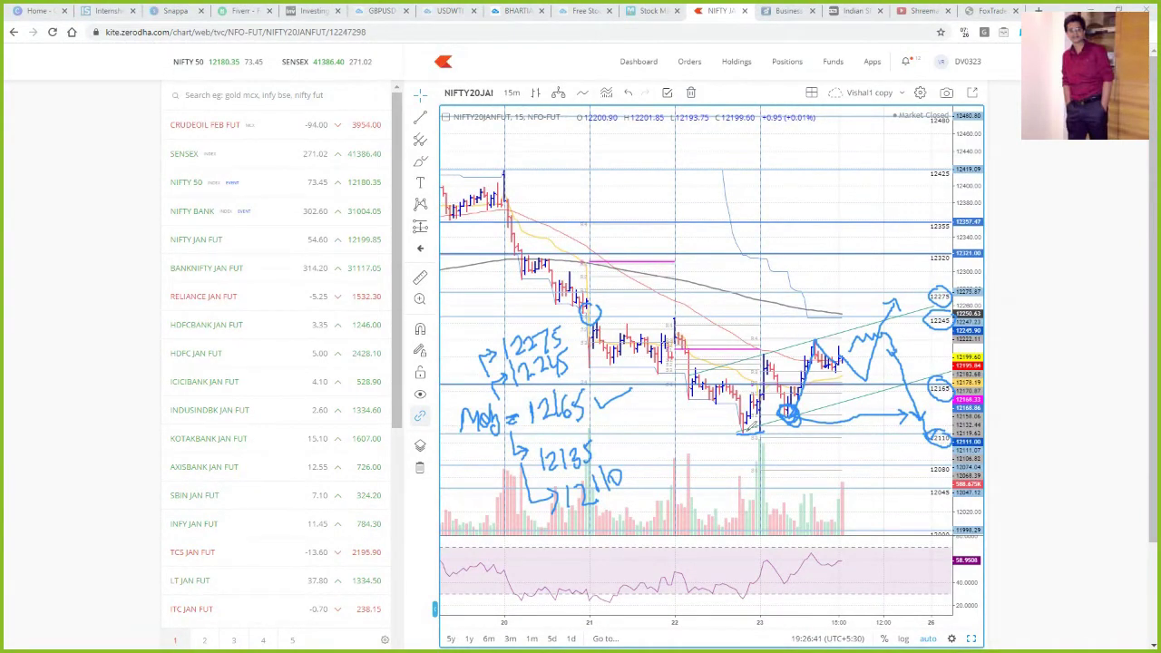
Number the touches of the 12110 level up to 3 and draw an arc from the 23 January low to the 12110 label.
left_click_drag(740, 434, 753, 439)
left_click_drag(907, 438, 917, 446)
mouse_move(782, 364)
left_mouse_down()
mouse_move(830, 309)
mouse_move(880, 303)
mouse_move(935, 337)
mouse_move(944, 439)
mouse_move(936, 423)
mouse_move(959, 427)
left_mouse_up()
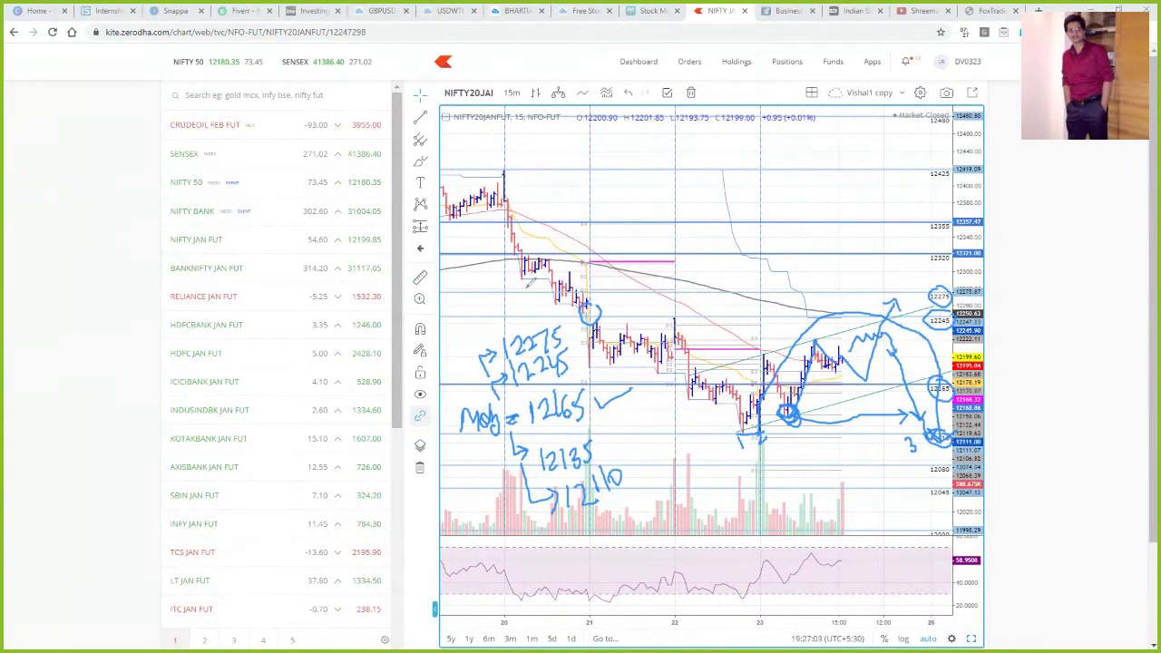
Sketch two candles with a break below their lows, extend the 12110 line past the price scale, and draw a dip and rebound through it.
mouse_move(616, 156)
left_mouse_down()
mouse_move(628, 151)
mouse_move(624, 189)
mouse_move(610, 187)
mouse_move(617, 153)
mouse_move(620, 209)
left_mouse_up()
mouse_move(631, 179)
left_mouse_down()
mouse_move(645, 167)
mouse_move(650, 178)
mouse_move(634, 185)
mouse_move(640, 154)
mouse_move(640, 196)
left_mouse_up()
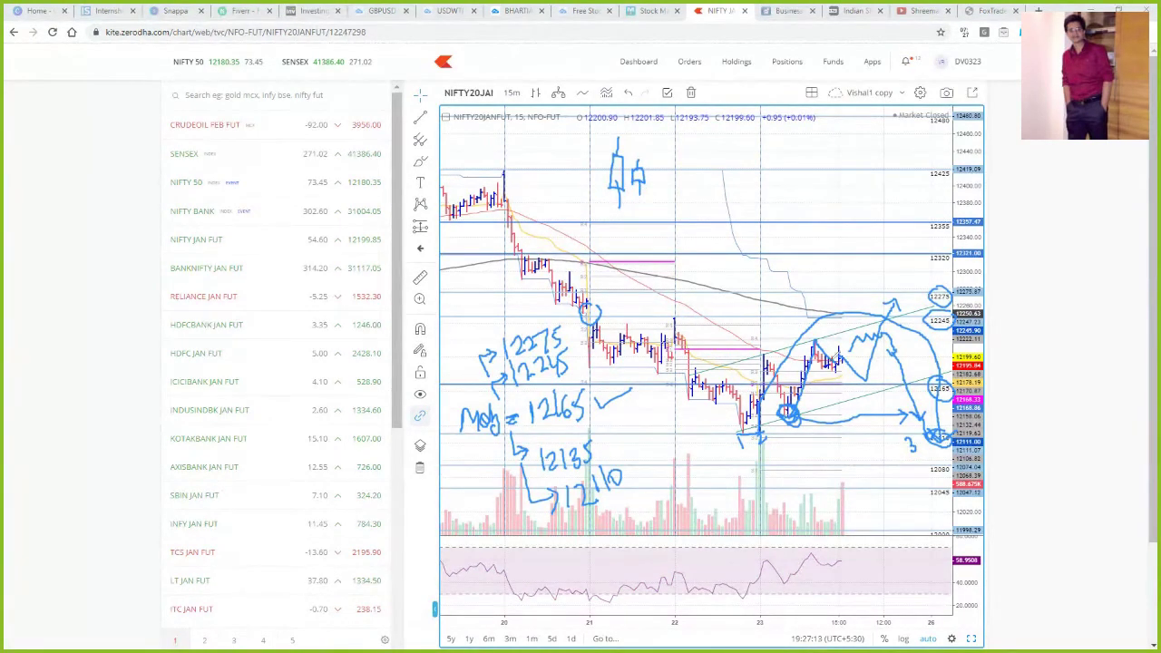
left_click_drag(640, 187, 640, 207)
mouse_move(611, 210)
left_mouse_down()
mouse_move(660, 211)
mouse_move(663, 222)
left_mouse_up()
mouse_move(935, 439)
left_mouse_down()
mouse_move(1069, 432)
mouse_move(1031, 489)
left_mouse_up()
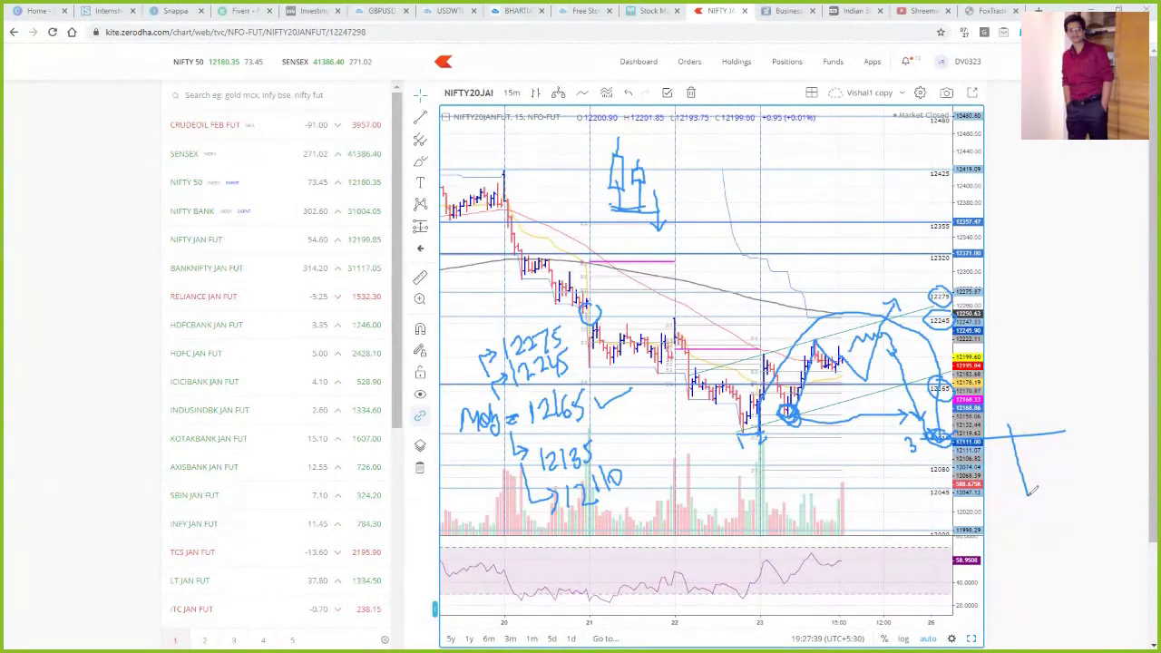
mouse_move(1029, 494)
left_mouse_down()
mouse_move(1053, 323)
mouse_move(1065, 333)
left_mouse_up()
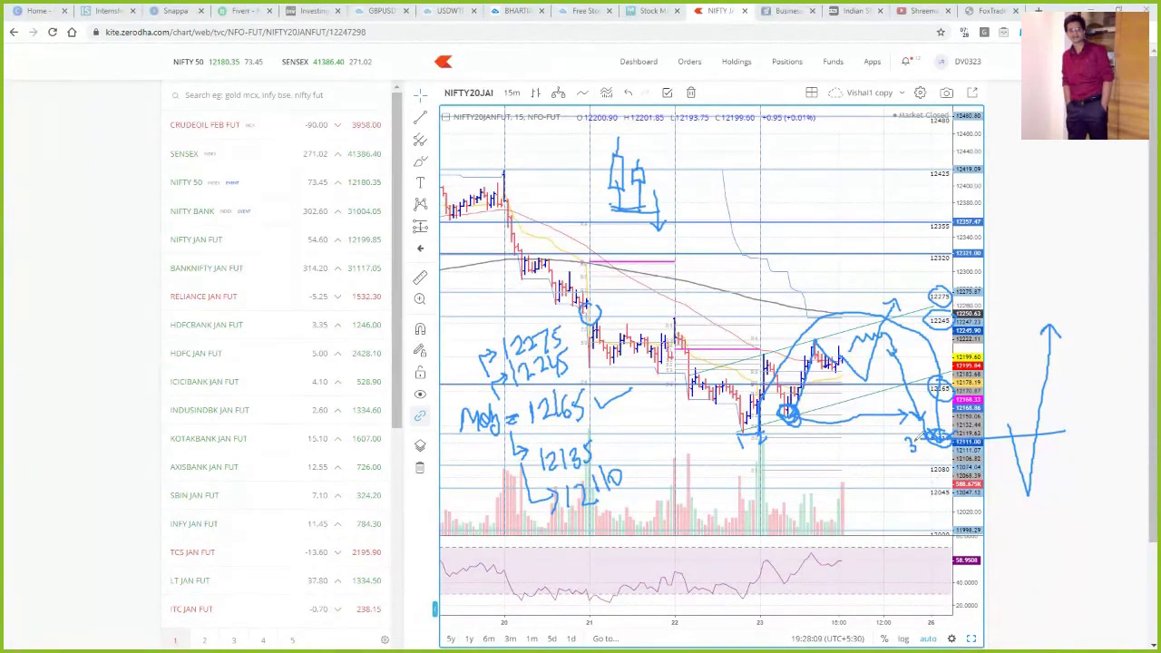
Circle the 12045 and 12000 level labels and handwrite 12045 and 12000 with arrows below the 12110 note.
mouse_move(953, 479)
left_mouse_down()
mouse_move(933, 481)
mouse_move(955, 494)
mouse_move(969, 550)
mouse_move(957, 528)
left_mouse_up()
mouse_move(531, 494)
left_mouse_down()
mouse_move(542, 535)
mouse_move(559, 537)
mouse_move(556, 526)
mouse_move(555, 538)
mouse_move(582, 534)
mouse_move(588, 519)
mouse_move(612, 532)
mouse_move(626, 513)
left_mouse_up()
mouse_move(630, 500)
left_mouse_down()
mouse_move(628, 528)
mouse_move(641, 496)
left_mouse_up()
mouse_move(545, 536)
left_mouse_down()
mouse_move(545, 576)
mouse_move(614, 572)
mouse_move(661, 543)
left_mouse_up()
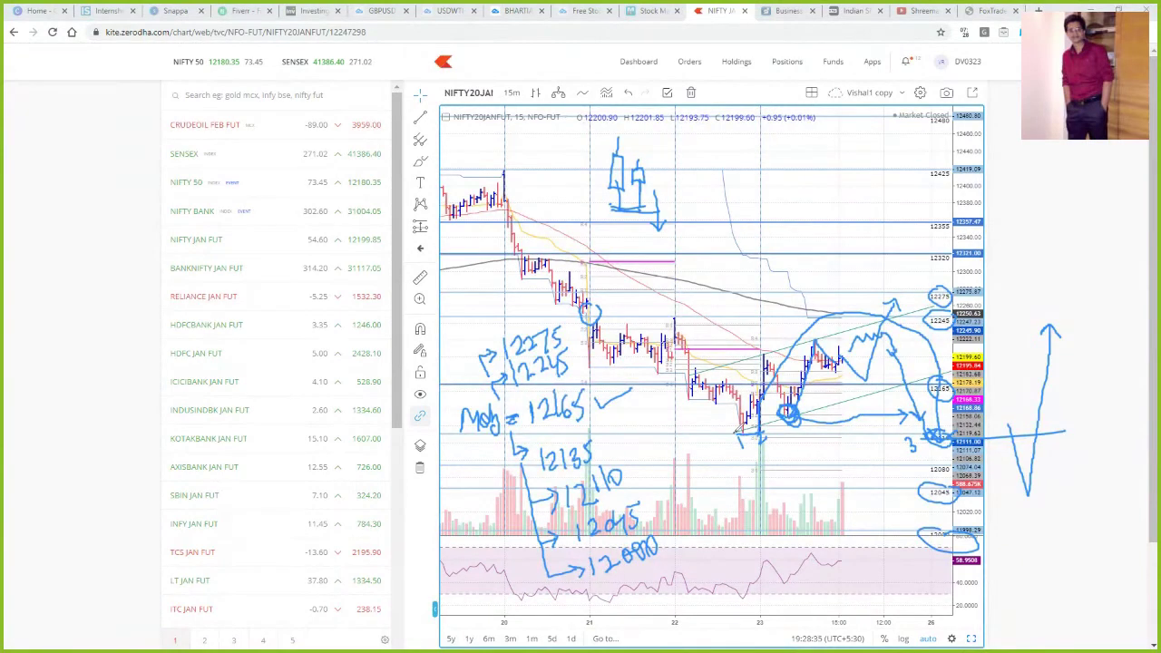
Draw downward arrows from the 12110 level toward 12000 and circle the two-candle sketch.
mouse_move(901, 434)
left_mouse_down()
mouse_move(931, 529)
mouse_move(940, 508)
left_mouse_up()
mouse_move(919, 434)
left_mouse_down()
mouse_move(948, 428)
mouse_move(953, 441)
left_mouse_up()
mouse_move(640, 125)
left_mouse_down()
mouse_move(591, 218)
mouse_move(717, 154)
mouse_move(635, 123)
left_mouse_up()
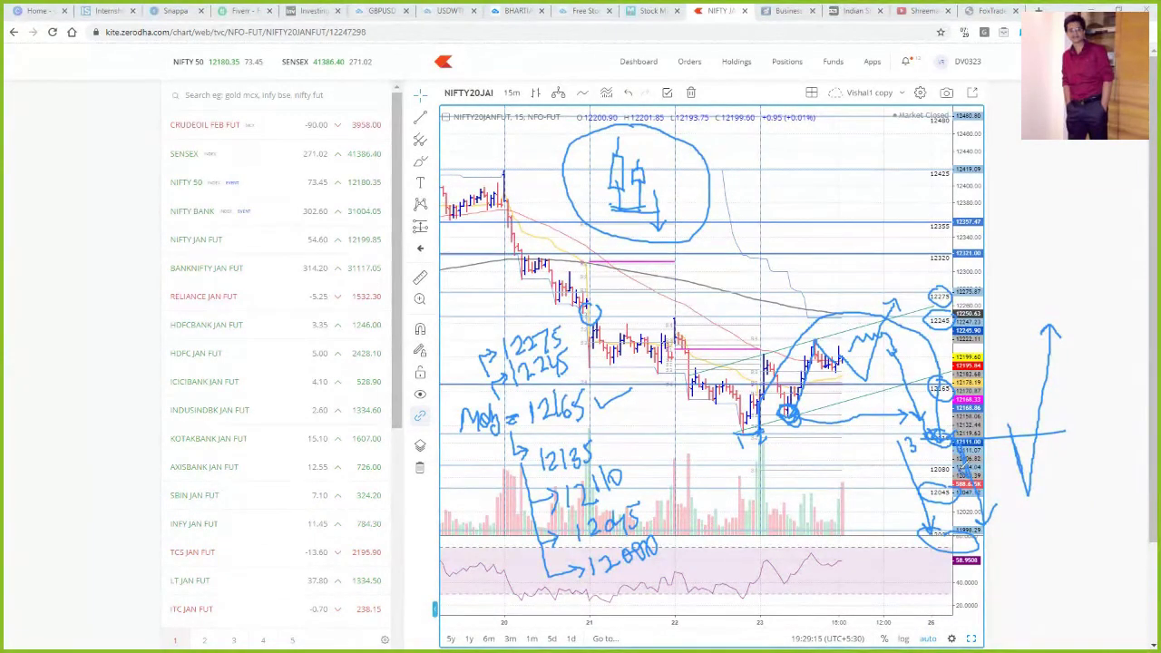
Underline the lows near 12110, retrace the dip-and-rebound arrows, handwrite a circled "A/B" above the chart, and clear all markup.
left_click_drag(724, 434, 794, 437)
mouse_move(1042, 413)
left_mouse_down()
mouse_move(1047, 316)
mouse_move(1058, 340)
left_mouse_up()
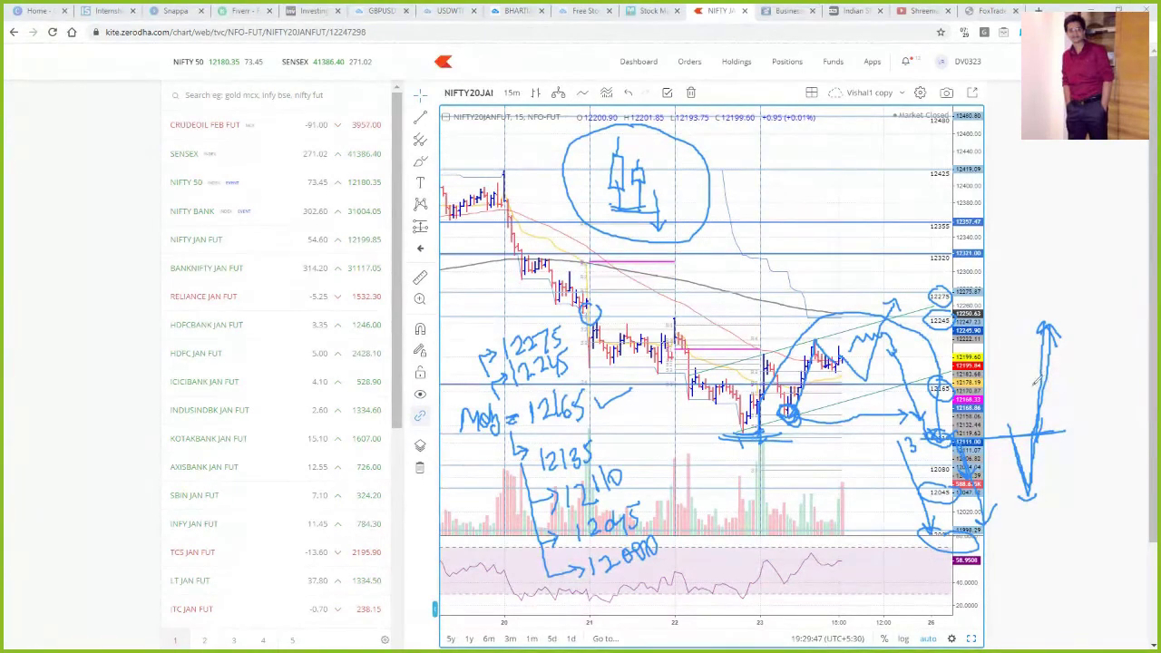
mouse_move(459, 166)
left_mouse_down()
mouse_move(472, 152)
mouse_move(481, 165)
mouse_move(497, 127)
mouse_move(498, 150)
mouse_move(499, 117)
mouse_move(444, 182)
mouse_move(519, 119)
left_mouse_up()
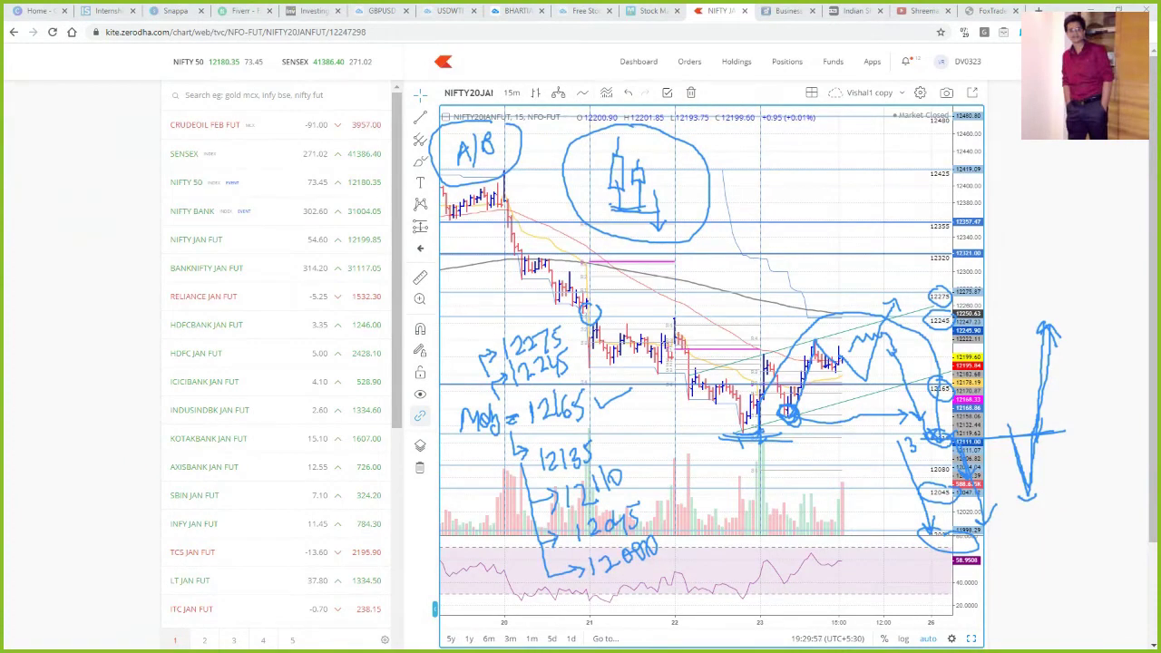
key("ctrl+shift+c")
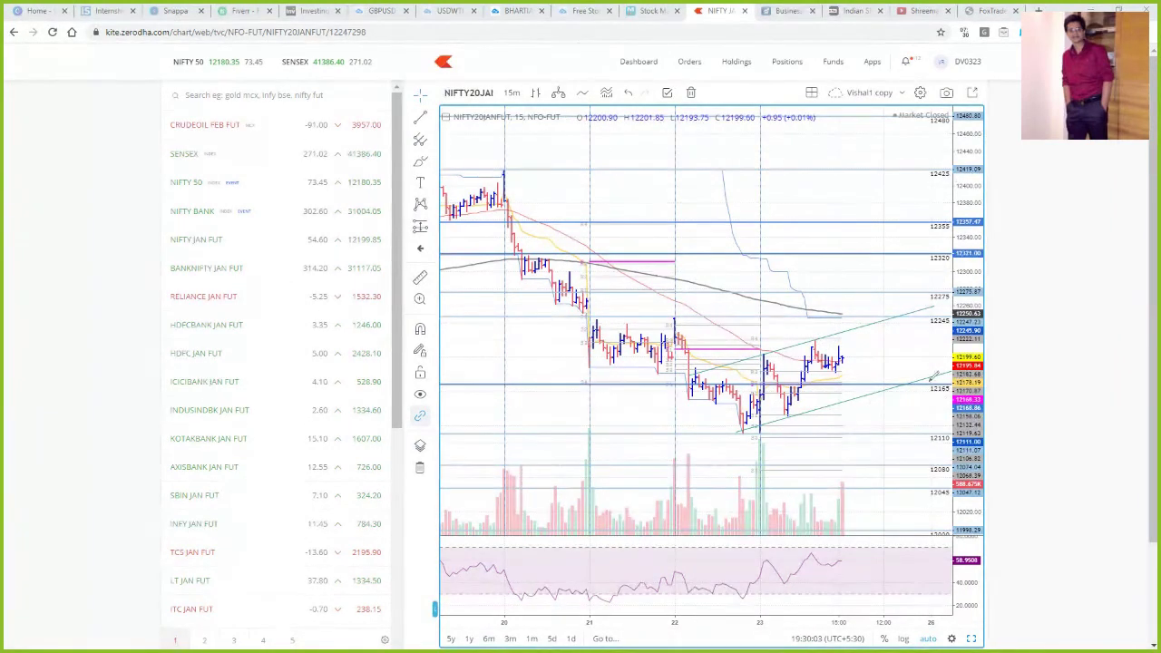
Circle the 12165 label, trace its level line with projected paths rising and falling from it, and clear the markup.
mouse_move(960, 372)
left_mouse_down()
mouse_move(926, 398)
mouse_move(957, 374)
left_mouse_up()
mouse_move(685, 379)
left_mouse_down()
mouse_move(875, 378)
mouse_move(848, 343)
mouse_move(864, 372)
mouse_move(890, 349)
mouse_move(905, 302)
mouse_move(864, 383)
mouse_move(848, 374)
mouse_move(869, 405)
mouse_move(879, 390)
left_mouse_up()
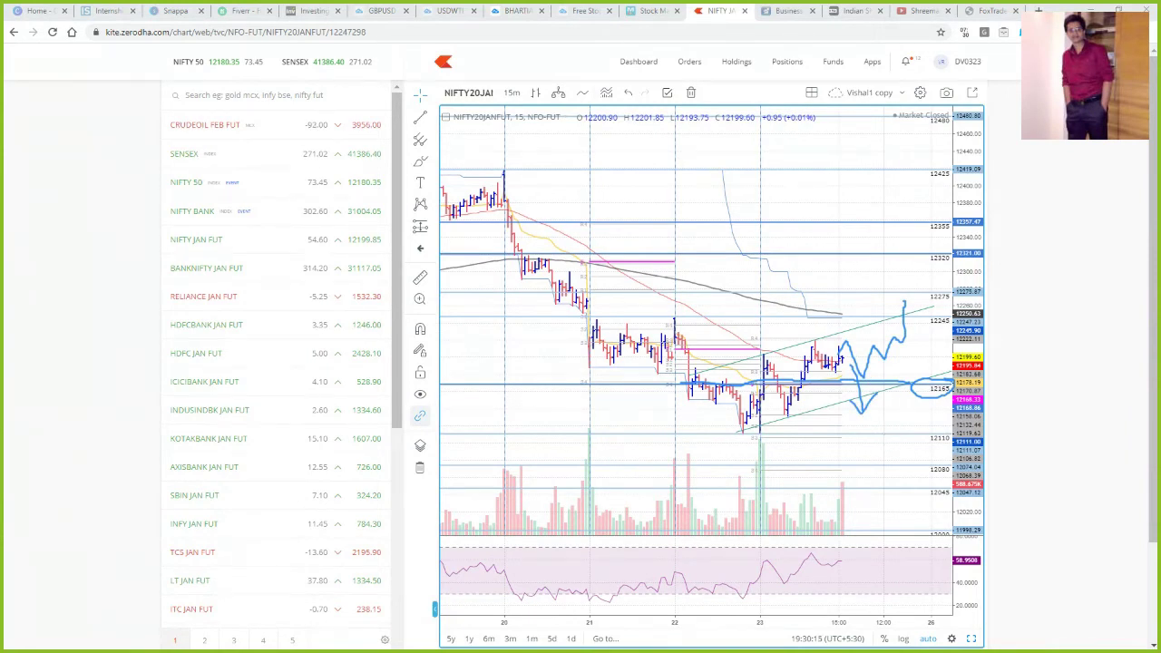
key("e")
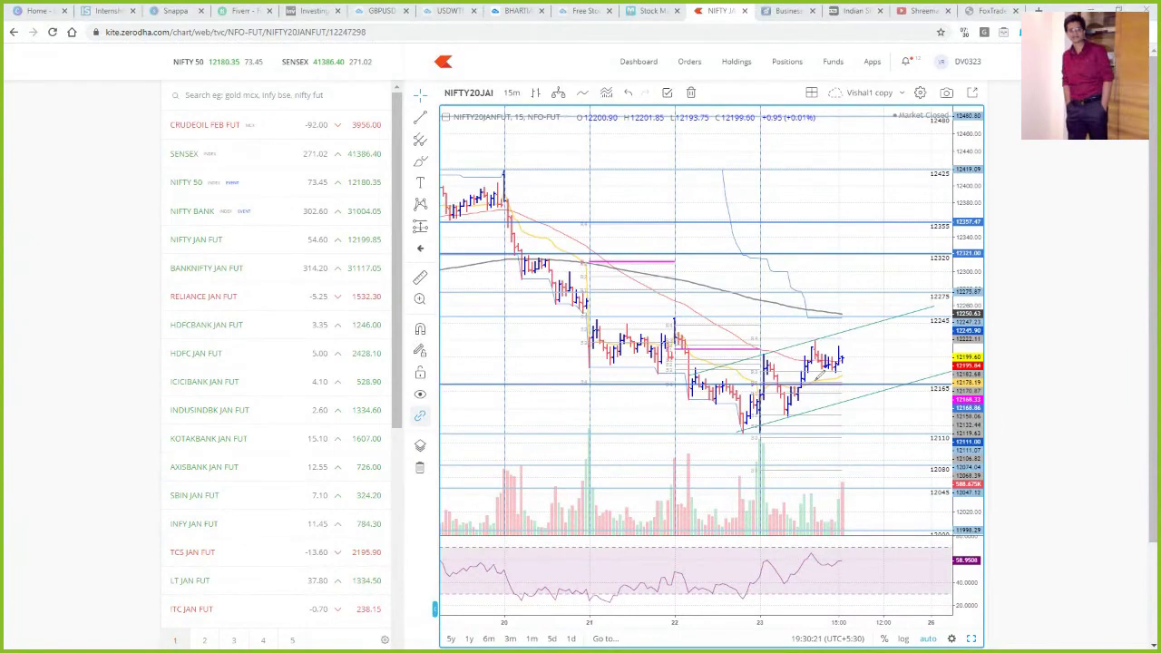
Bracket the range between about 12245 and 12110, and circle the 21 and 22 January highs and the projected test near 12245.
mouse_move(833, 315)
left_mouse_down()
mouse_move(885, 314)
mouse_move(863, 323)
mouse_move(867, 430)
mouse_move(833, 434)
mouse_move(896, 420)
left_mouse_up()
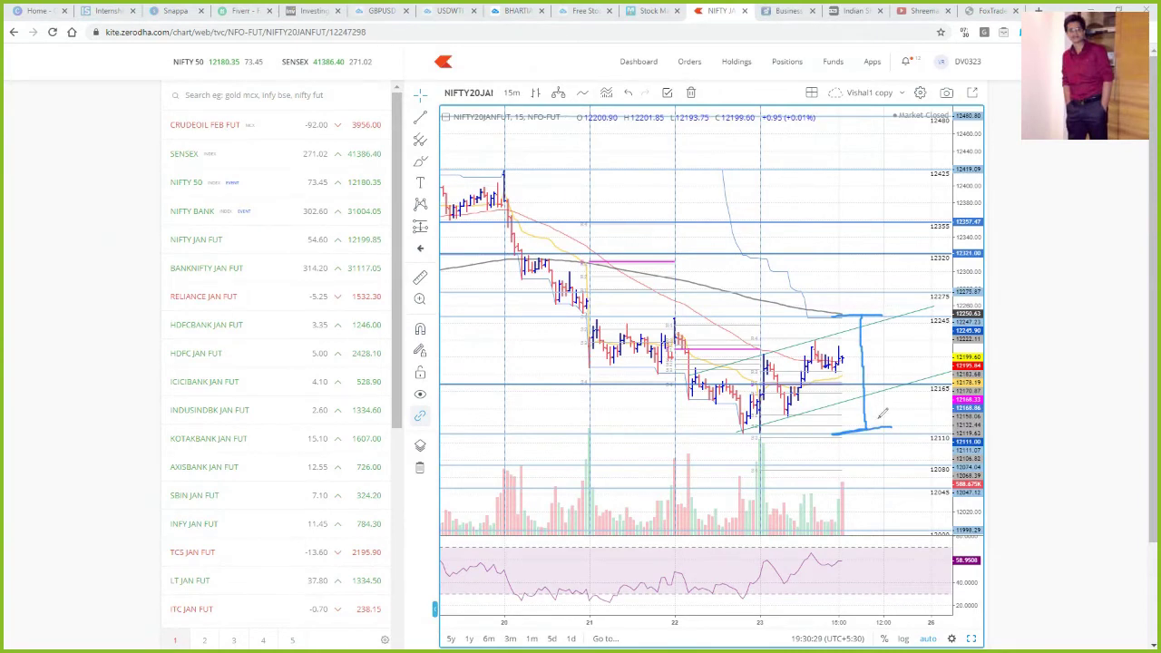
left_click_drag(869, 427, 904, 423)
left_click_drag(603, 314, 590, 307)
left_click_drag(672, 309, 679, 303)
mouse_move(884, 309)
left_mouse_down()
mouse_move(919, 292)
mouse_move(922, 318)
mouse_move(911, 323)
mouse_move(909, 311)
mouse_move(923, 311)
mouse_move(900, 319)
mouse_move(919, 298)
left_mouse_up()
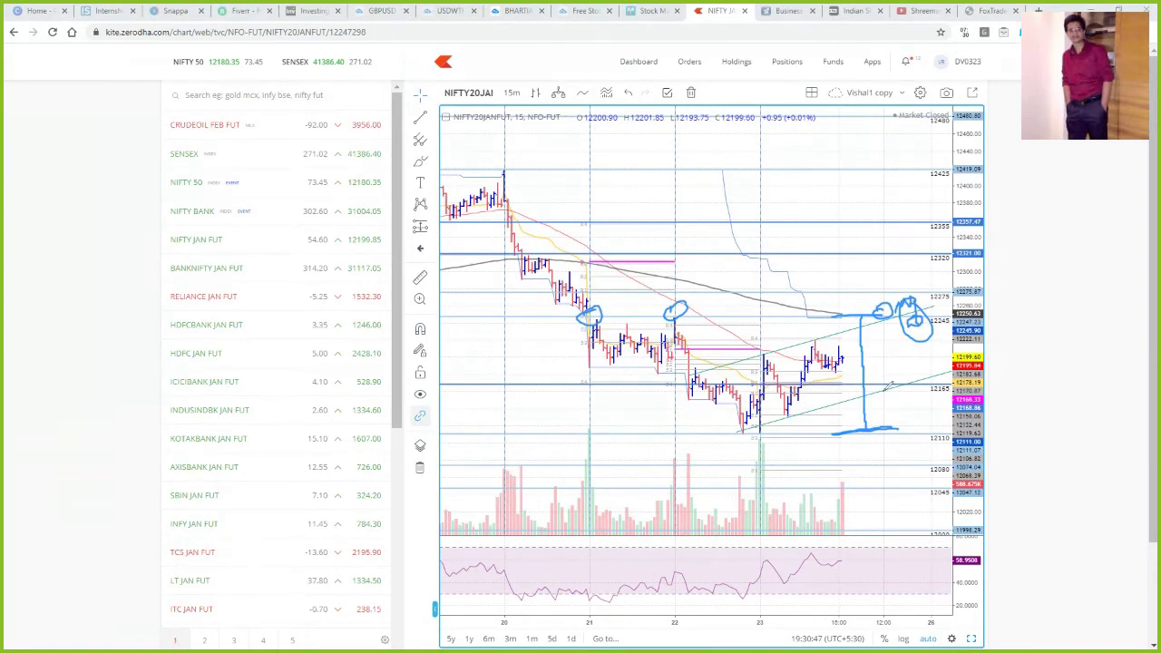
Sketch a large and a smaller candle with wicks above the price bars, and mark the high of the first candle.
mouse_move(614, 181)
left_mouse_down()
mouse_move(632, 185)
mouse_move(610, 201)
mouse_move(622, 158)
left_mouse_up()
left_click_drag(623, 210, 623, 234)
mouse_move(649, 185)
left_mouse_down()
mouse_move(670, 194)
mouse_move(640, 201)
mouse_move(655, 168)
mouse_move(655, 228)
left_mouse_up()
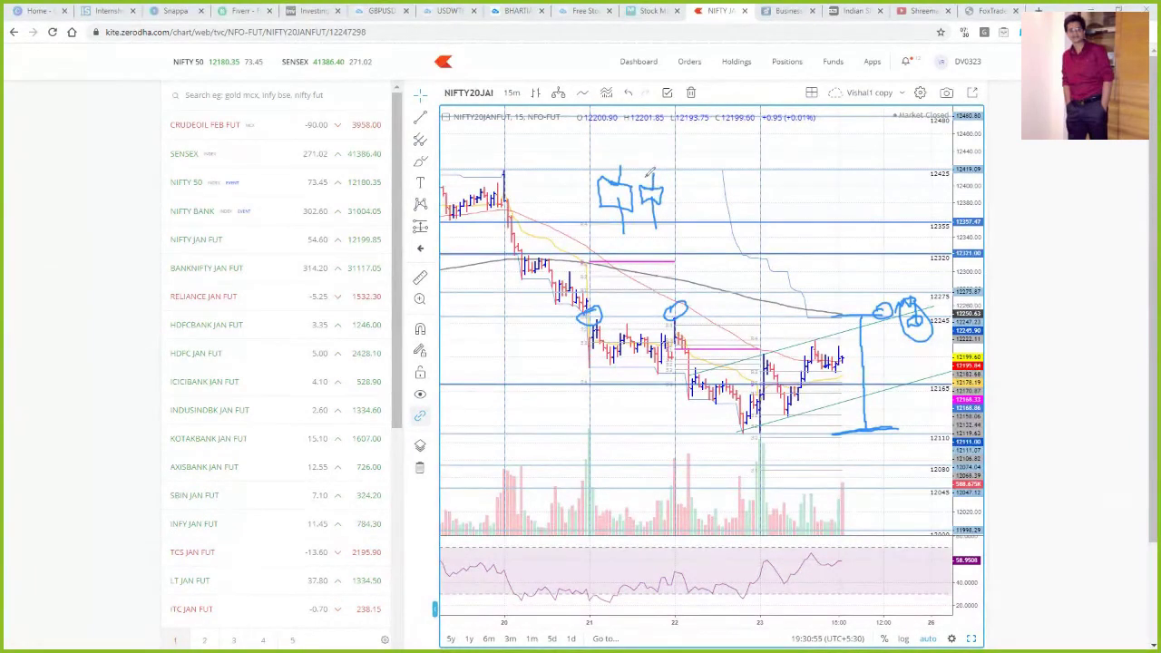
left_click_drag(610, 165, 628, 165)
Circle the 12245 label, mark the low near 12110, and draw an arc linking the 12110 and 12245 levels.
mouse_move(953, 308)
left_mouse_down()
mouse_move(929, 303)
mouse_move(958, 321)
mouse_move(940, 305)
left_mouse_up()
left_click_drag(742, 430, 768, 430)
mouse_move(989, 434)
left_mouse_down()
mouse_move(1024, 420)
mouse_move(982, 303)
mouse_move(969, 306)
left_mouse_up()
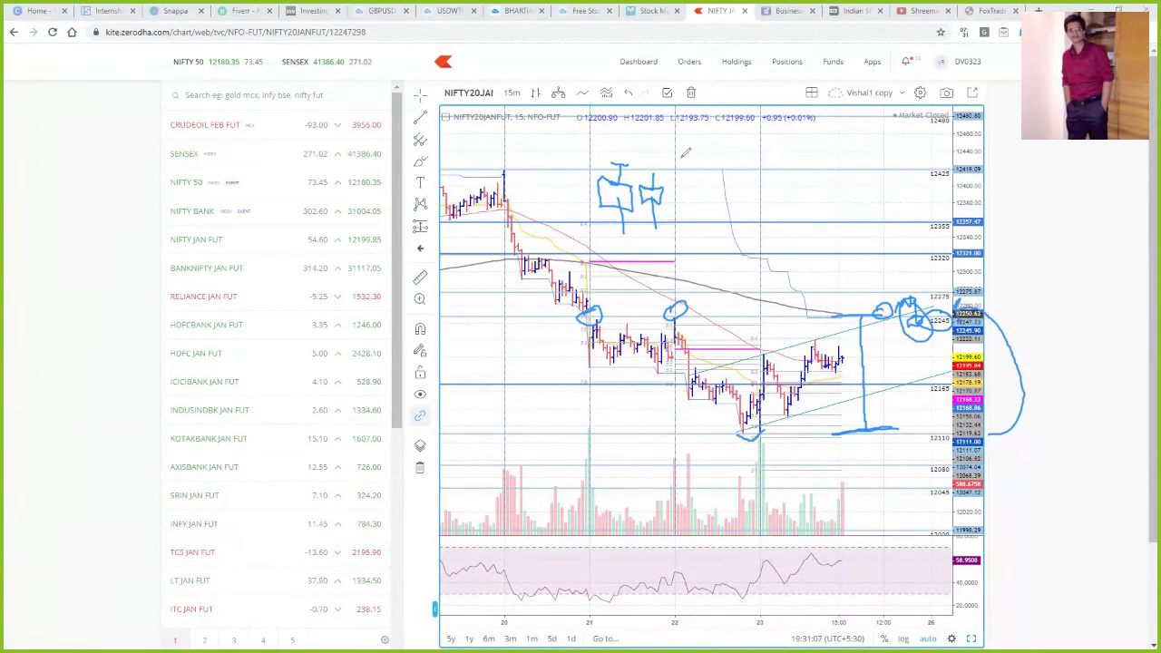
Emphasise the projected high near 12245, circle the 12275 label, draw an arrow down to a circled 12165, and clear the markup.
left_click_drag(909, 308, 931, 281)
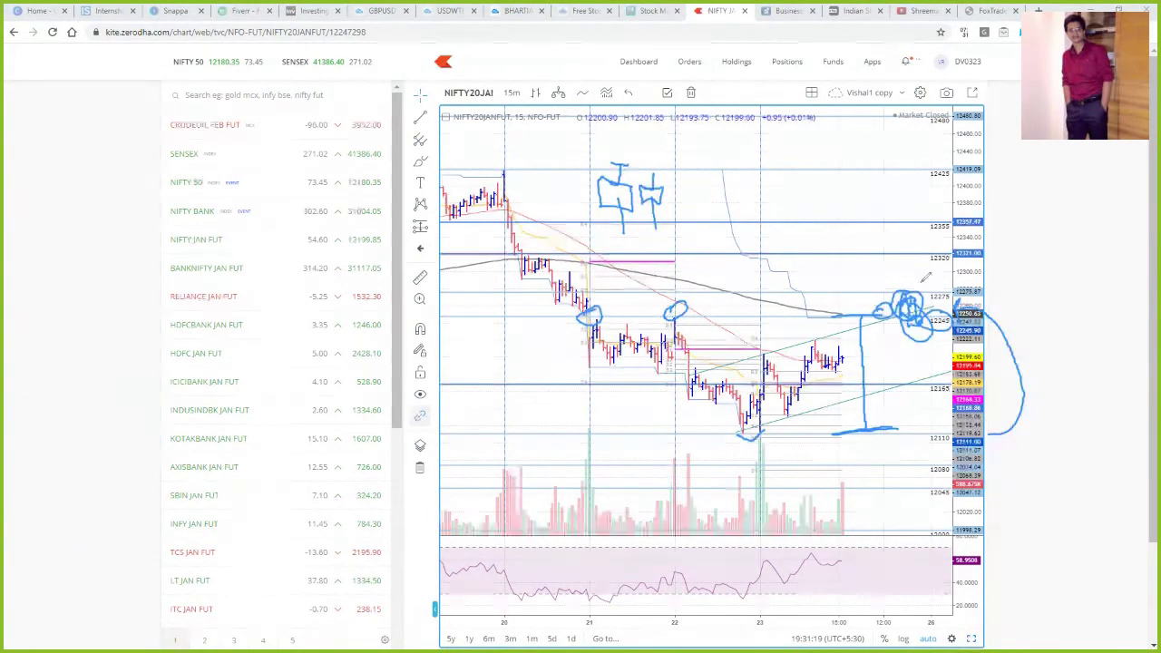
mouse_move(945, 282)
left_mouse_down()
mouse_move(930, 304)
mouse_move(953, 277)
mouse_move(887, 318)
mouse_move(951, 399)
left_mouse_up()
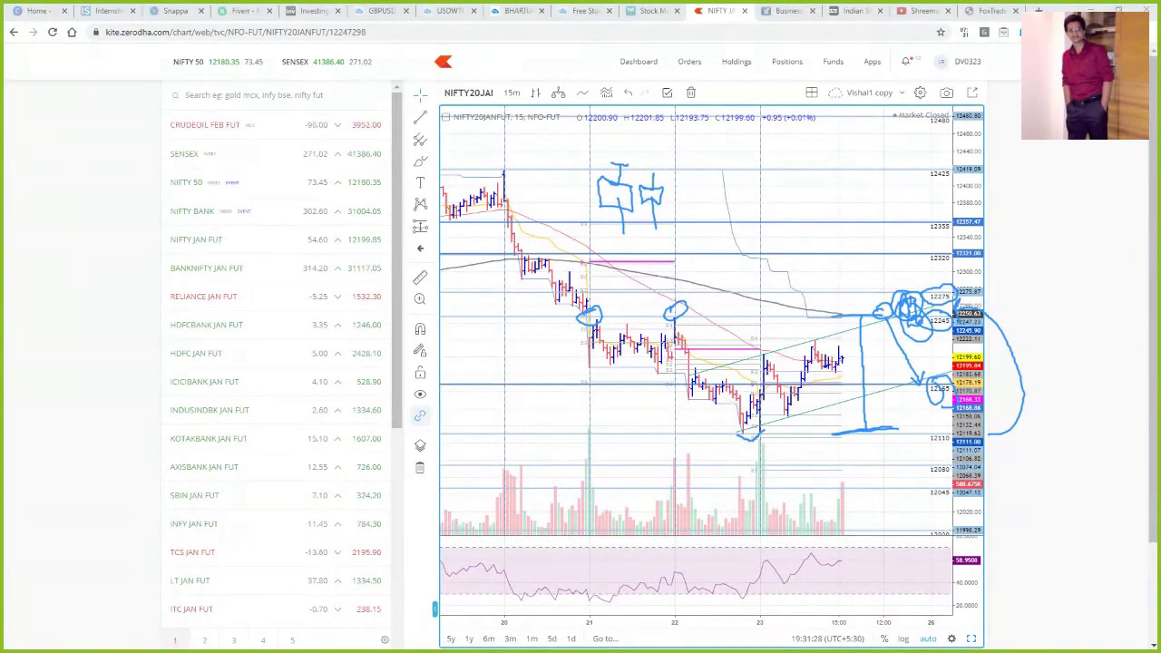
key("Escape")
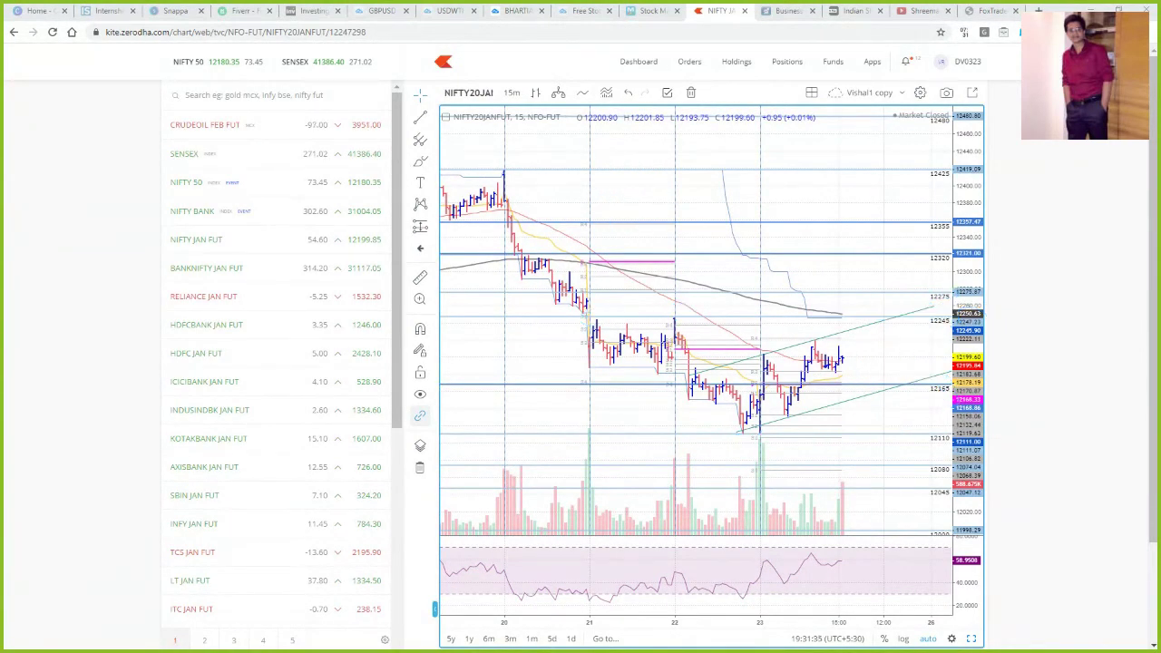